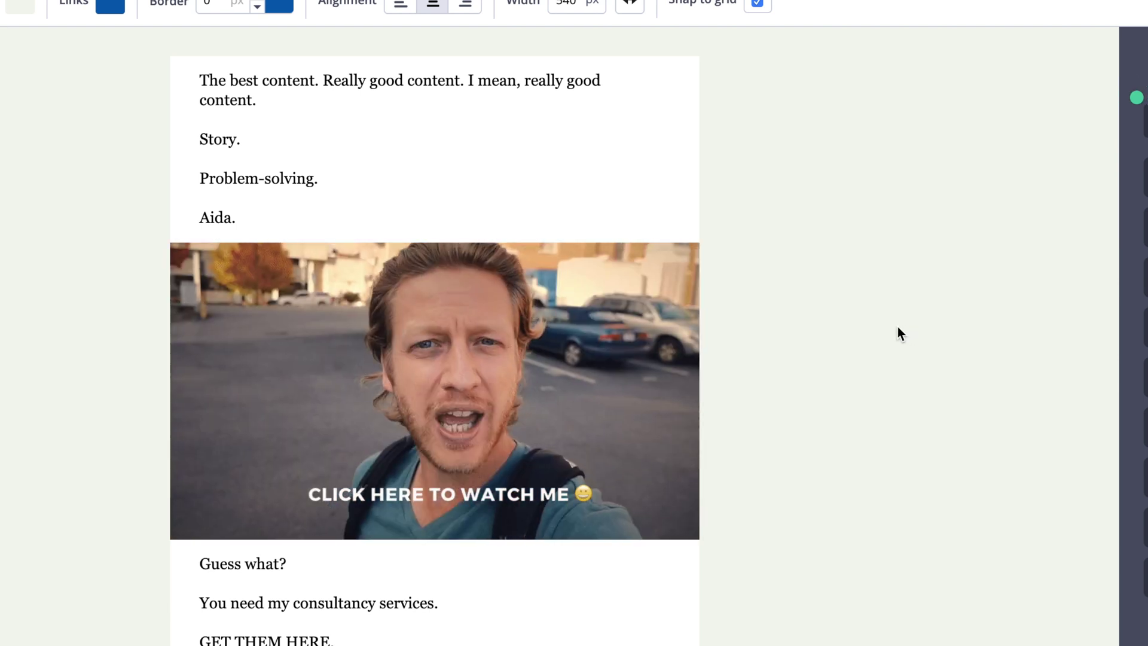
- Check the text of the email's opening block, then scroll down to the 'Guess what?' blocks
{"action": "left_click", "coordinate": [408, 132]}
{"action": "left_click_drag", "start_coordinate": [269, 212], "coordinate": [195, 84]}
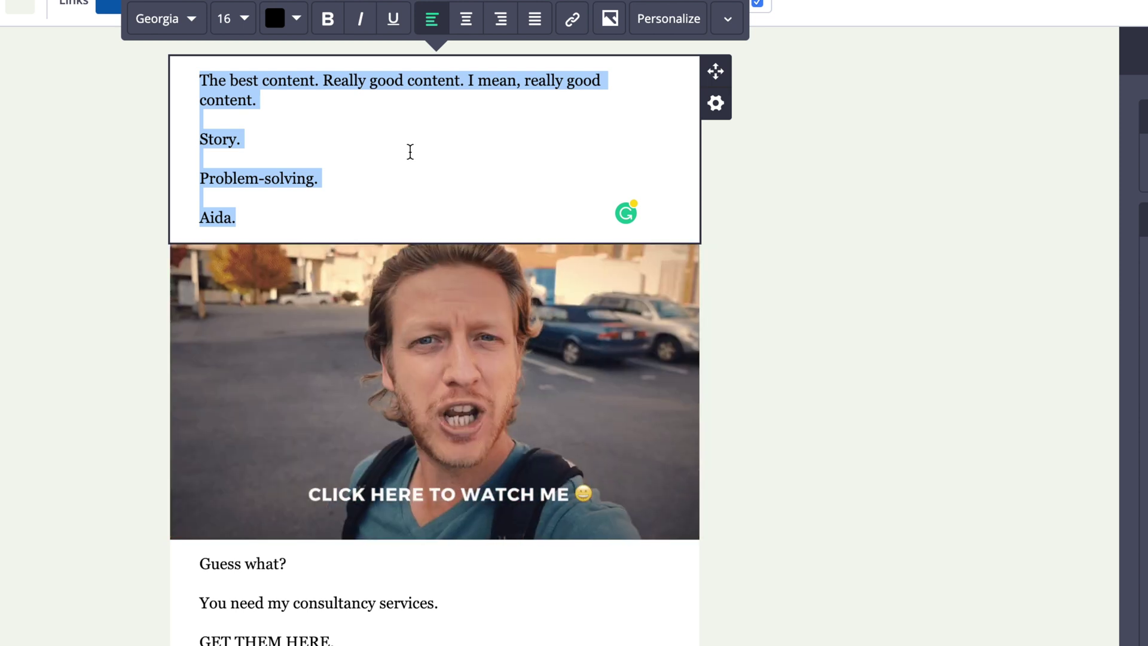
{"action": "left_click", "coordinate": [342, 155]}
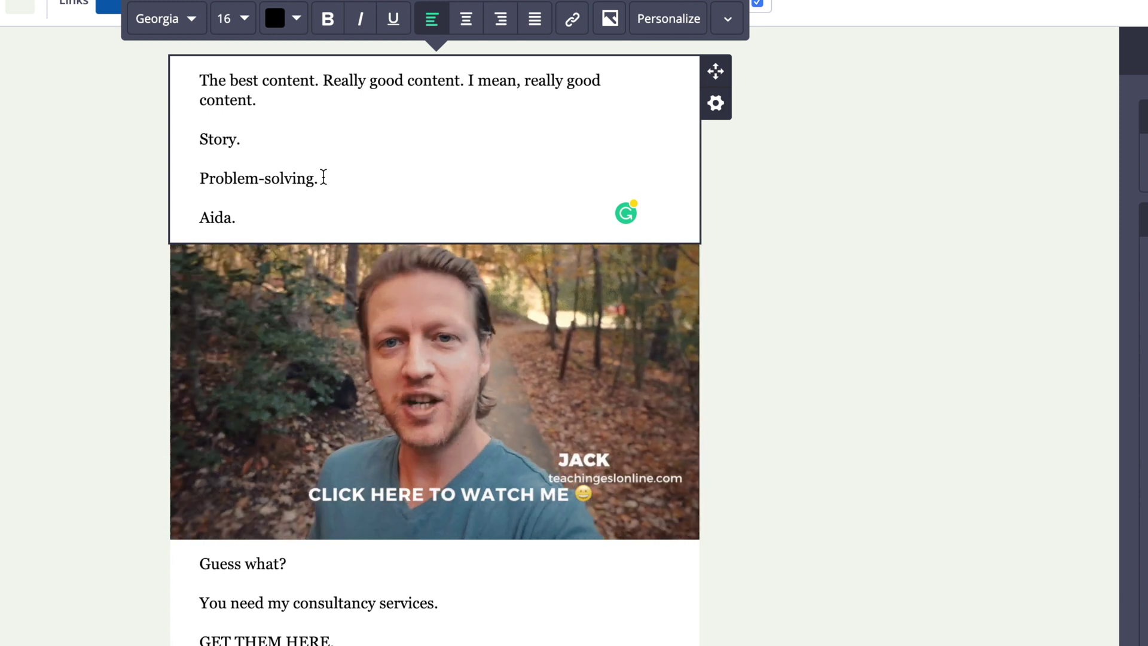
{"action": "left_click", "coordinate": [326, 178]}
{"action": "left_click", "coordinate": [264, 223]}
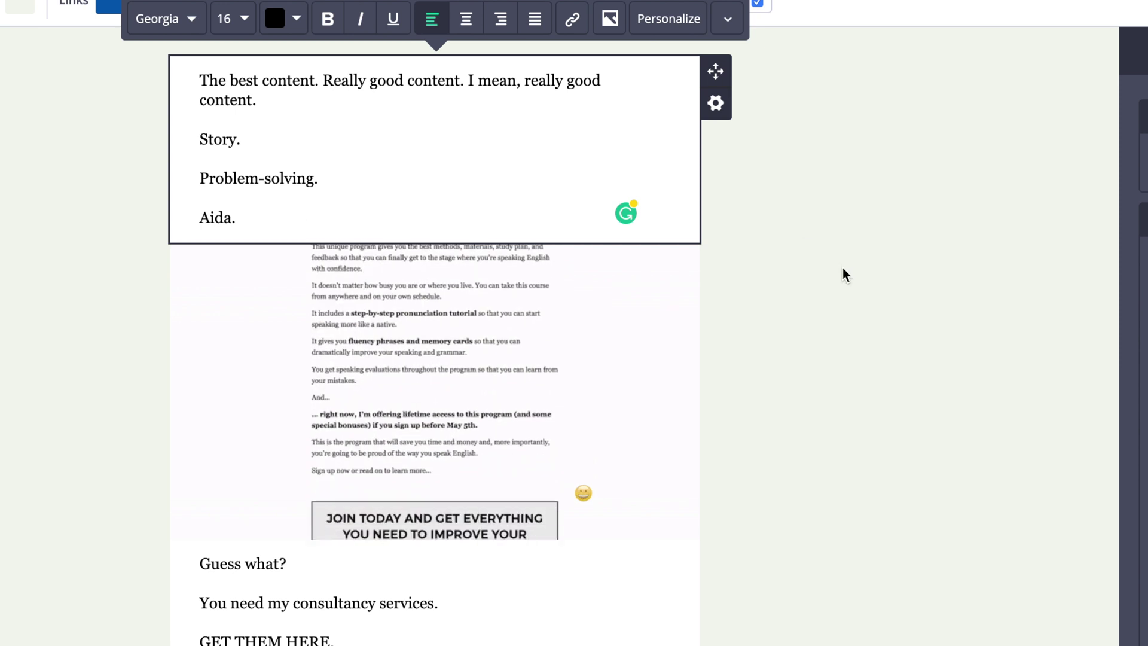
{"action": "scroll", "coordinate": [844, 275], "scroll_direction": "down", "scroll_amount": 1}
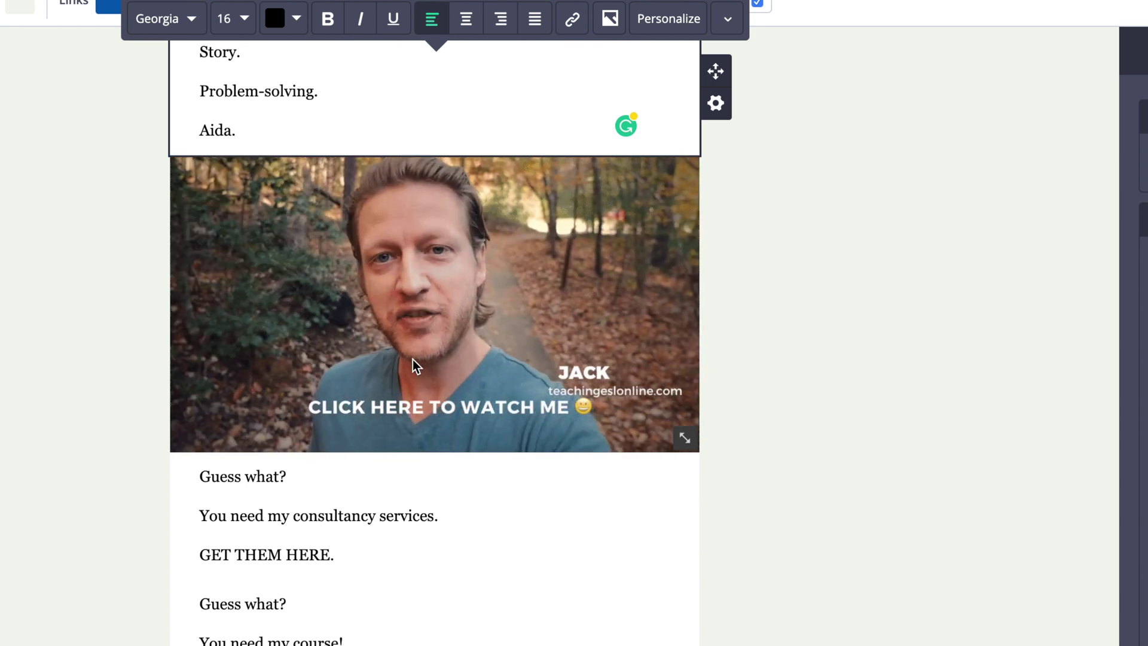
{"action": "scroll", "coordinate": [910, 248], "scroll_direction": "down", "scroll_amount": 3}
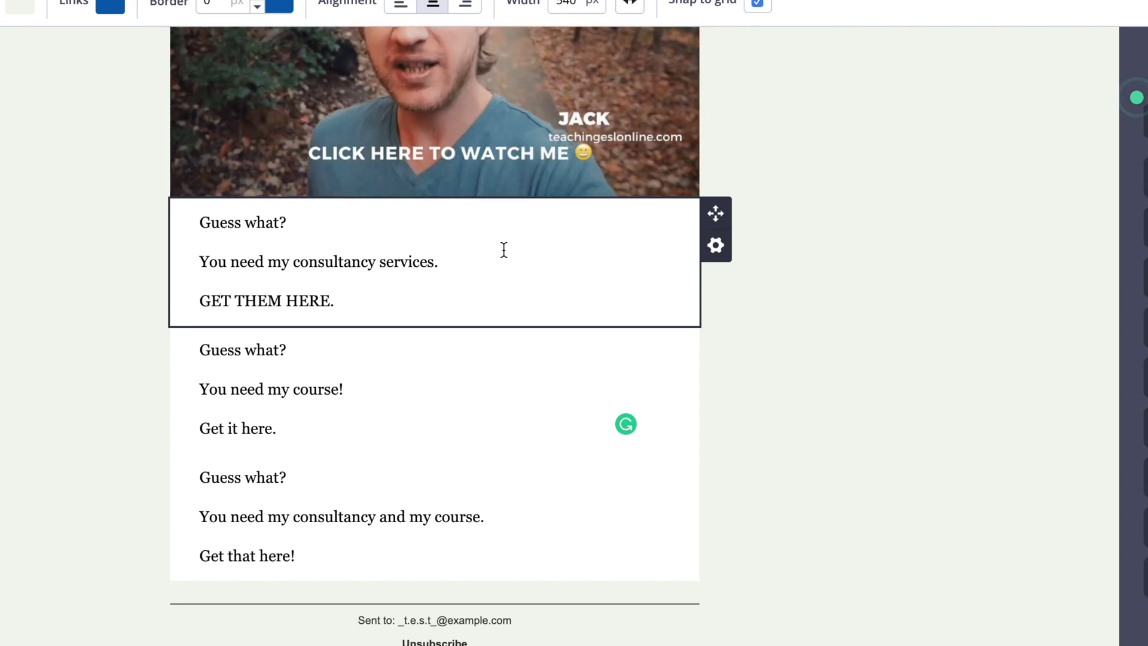
- Review the three 'Guess what?' blocks and bring up the consultancy block's options menu
{"action": "left_click", "coordinate": [504, 249]}
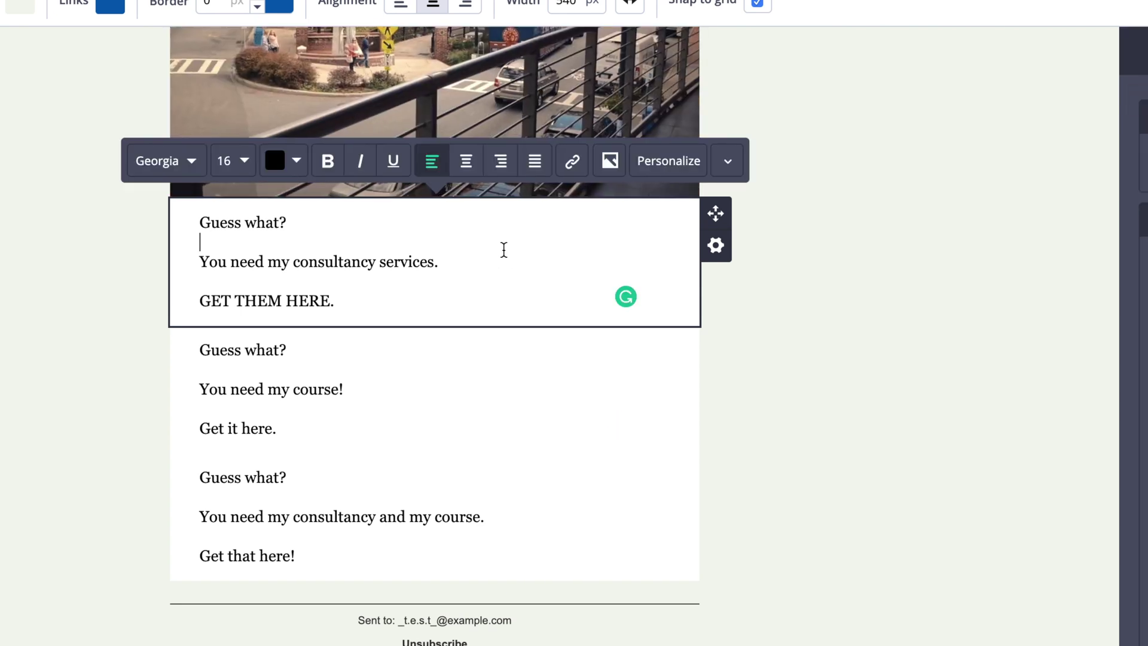
{"action": "left_click", "coordinate": [347, 304]}
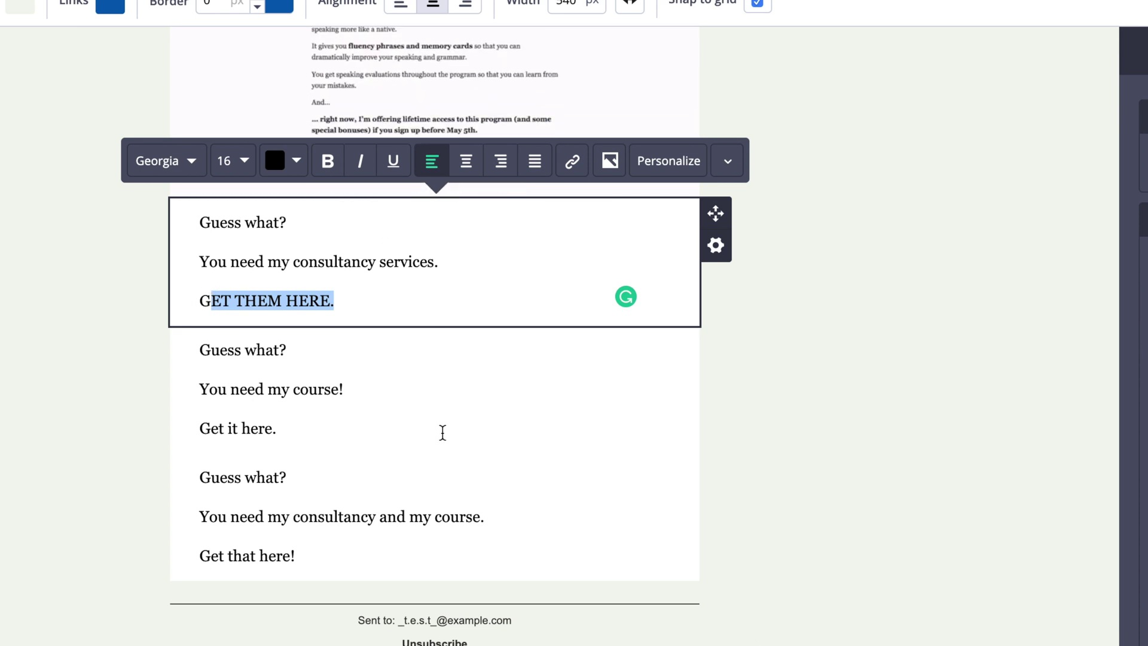
{"action": "left_click", "coordinate": [441, 430]}
{"action": "left_click_drag", "start_coordinate": [343, 389], "coordinate": [276, 390]}
{"action": "left_click", "coordinate": [452, 517]}
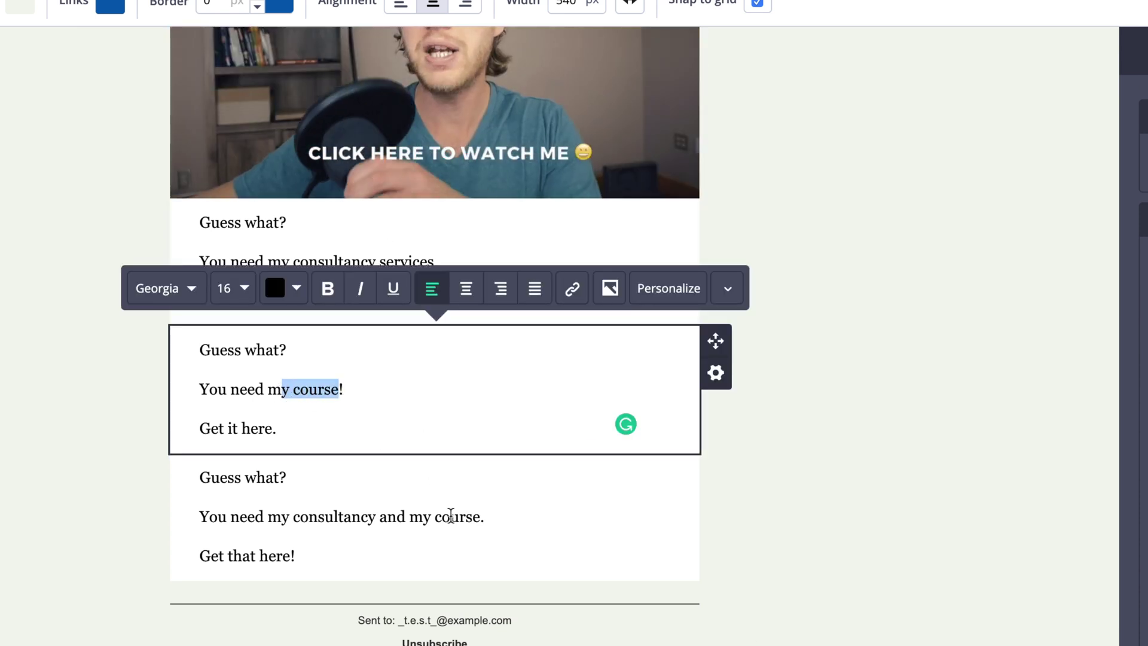
{"action": "left_click_drag", "start_coordinate": [485, 518], "coordinate": [293, 518]}
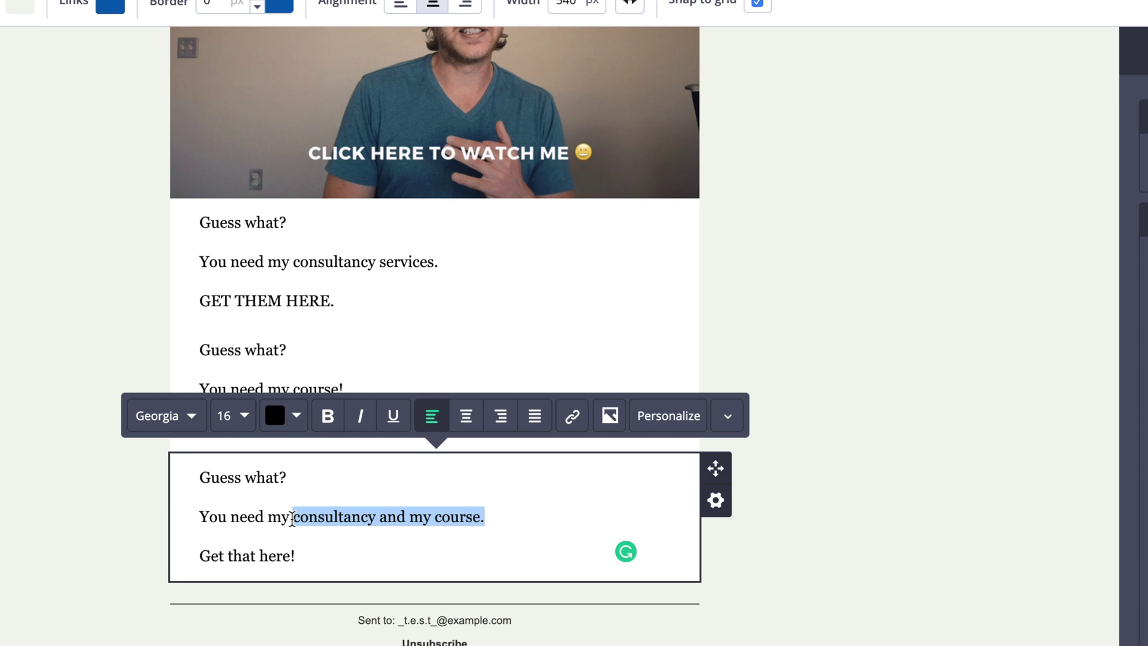
{"action": "left_click", "coordinate": [515, 280]}
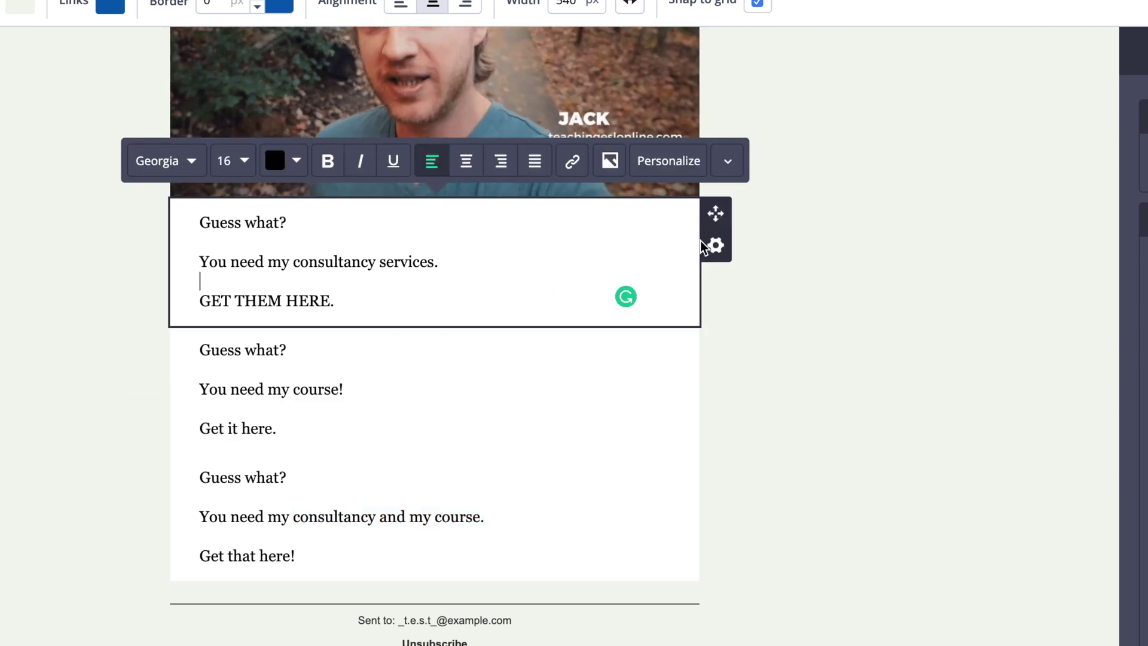
{"action": "left_click", "coordinate": [715, 245]}
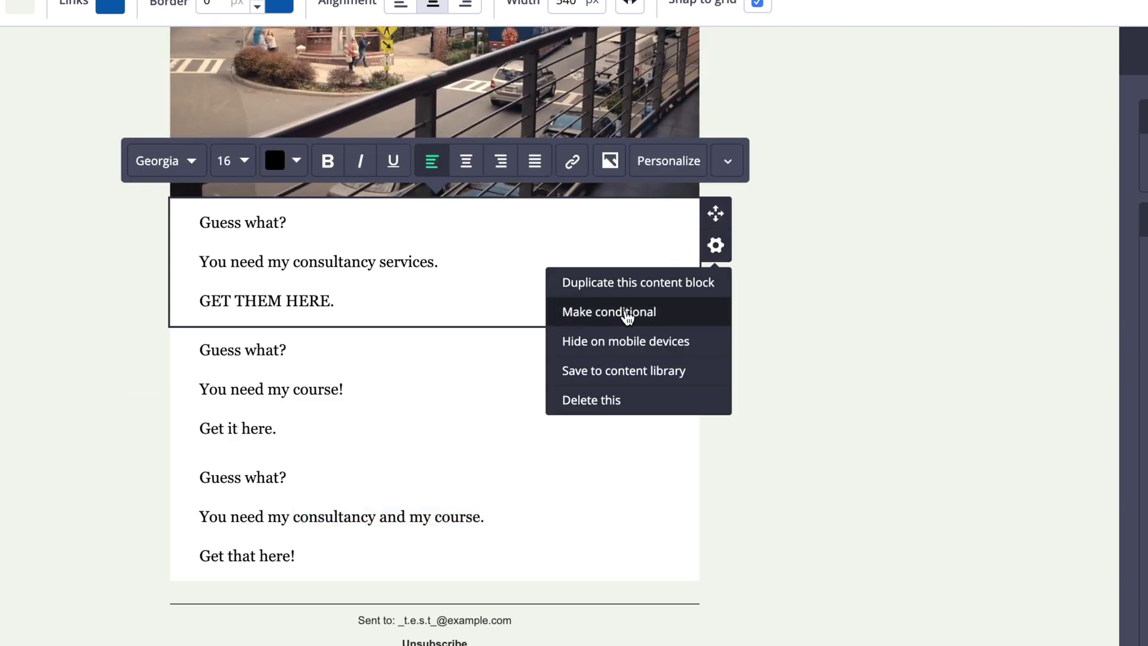
- Make the consultancy block conditional on Tag Does Not Exist 'consultation'
{"action": "left_click", "coordinate": [617, 317]}
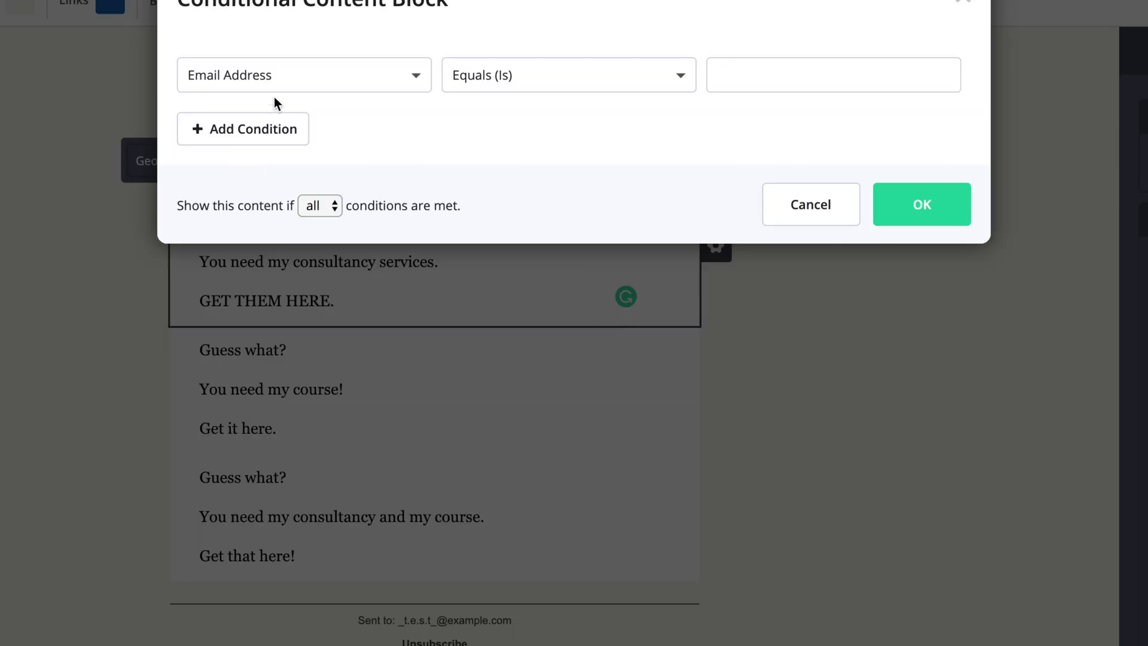
{"action": "left_click", "coordinate": [269, 87]}
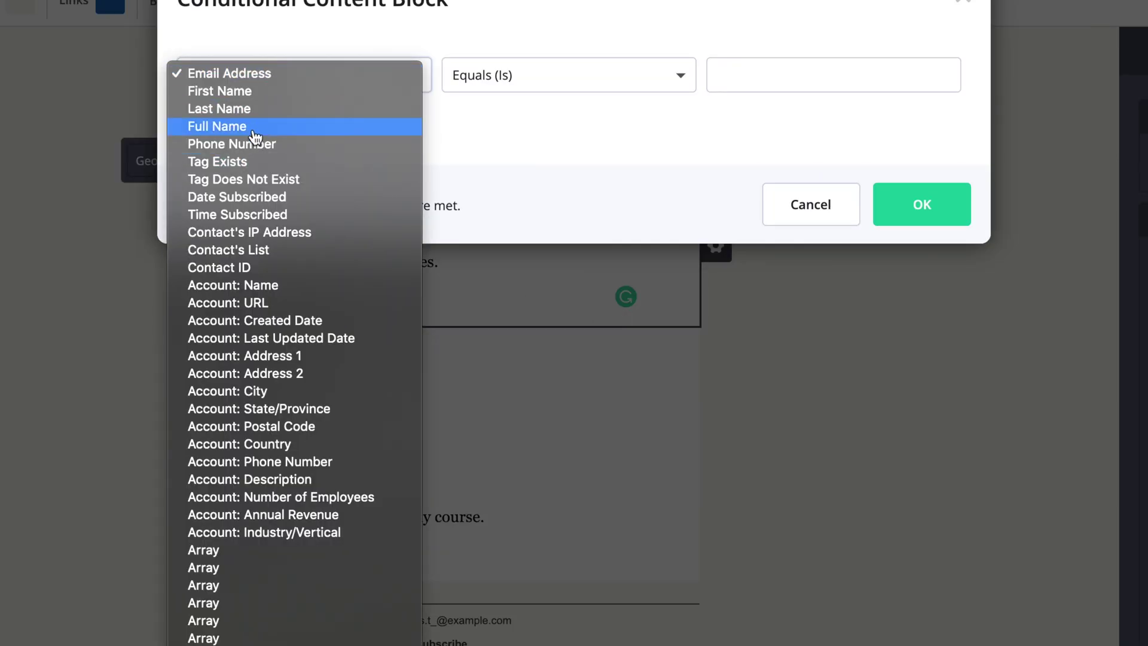
{"action": "left_click", "coordinate": [239, 179]}
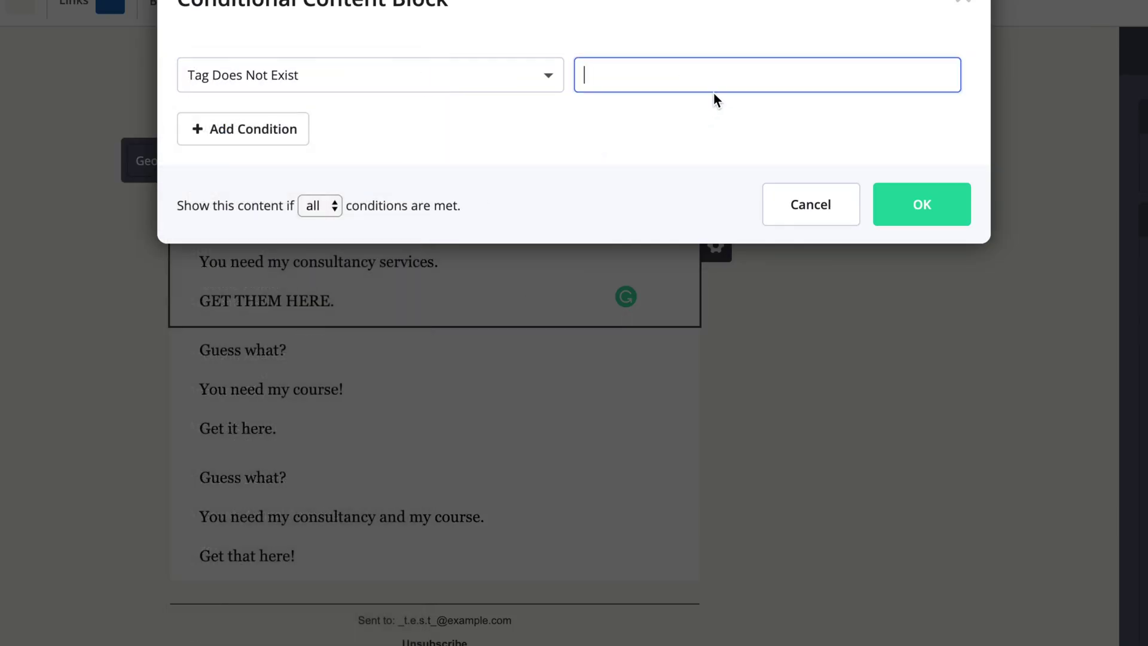
{"action": "type", "text": "consu"}
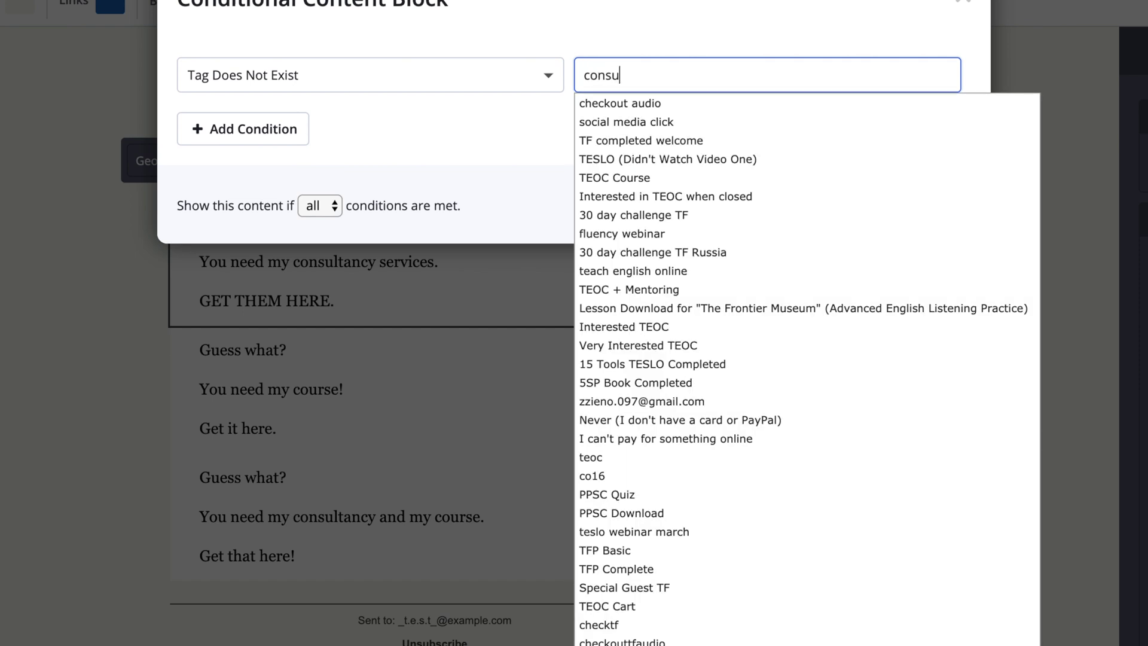
{"action": "type", "text": "l"}
{"action": "left_click", "coordinate": [651, 107]}
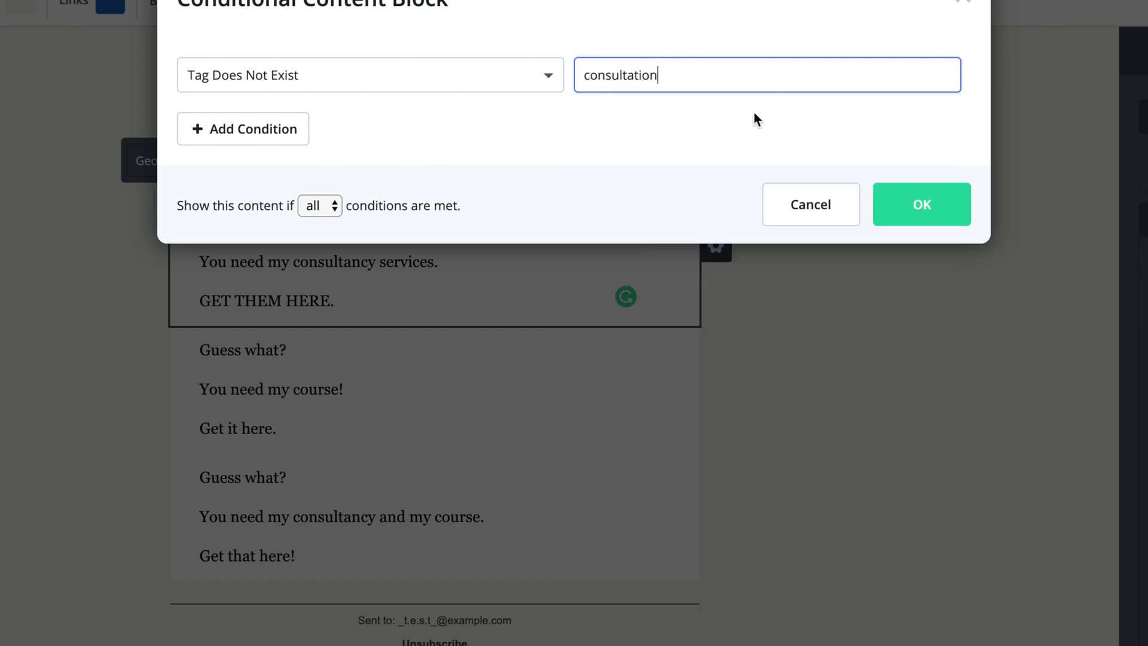
{"action": "left_click", "coordinate": [651, 156]}
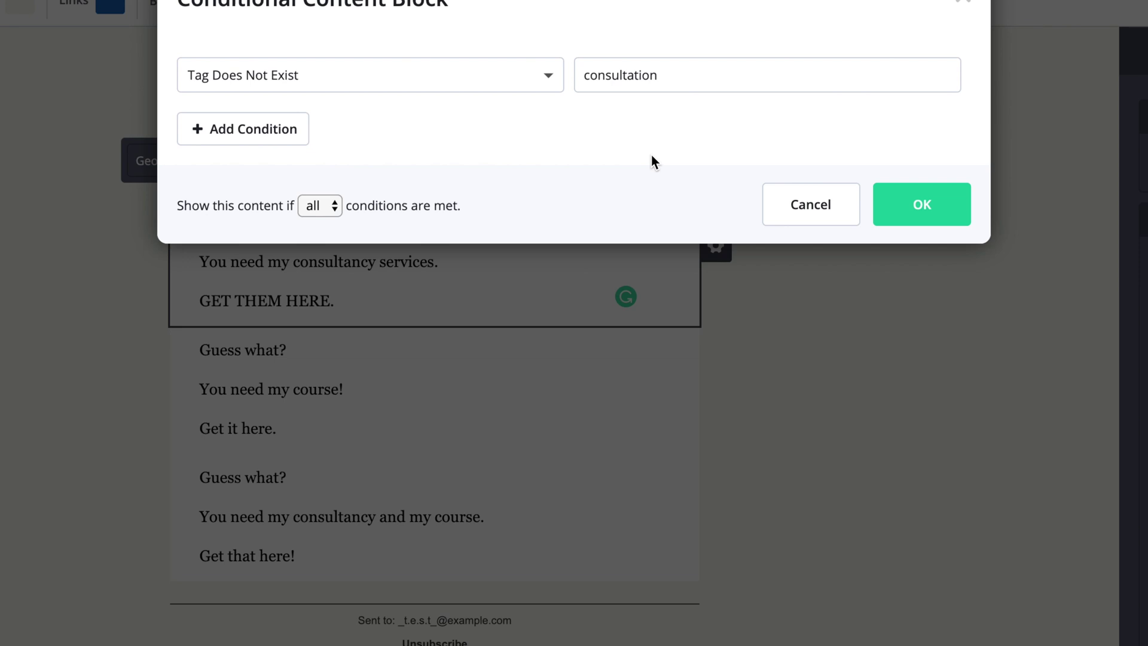
- Add a second condition, Tag Exists 'course', and confirm the rule with OK
{"action": "left_click", "coordinate": [243, 129]}
{"action": "left_click", "coordinate": [236, 122]}
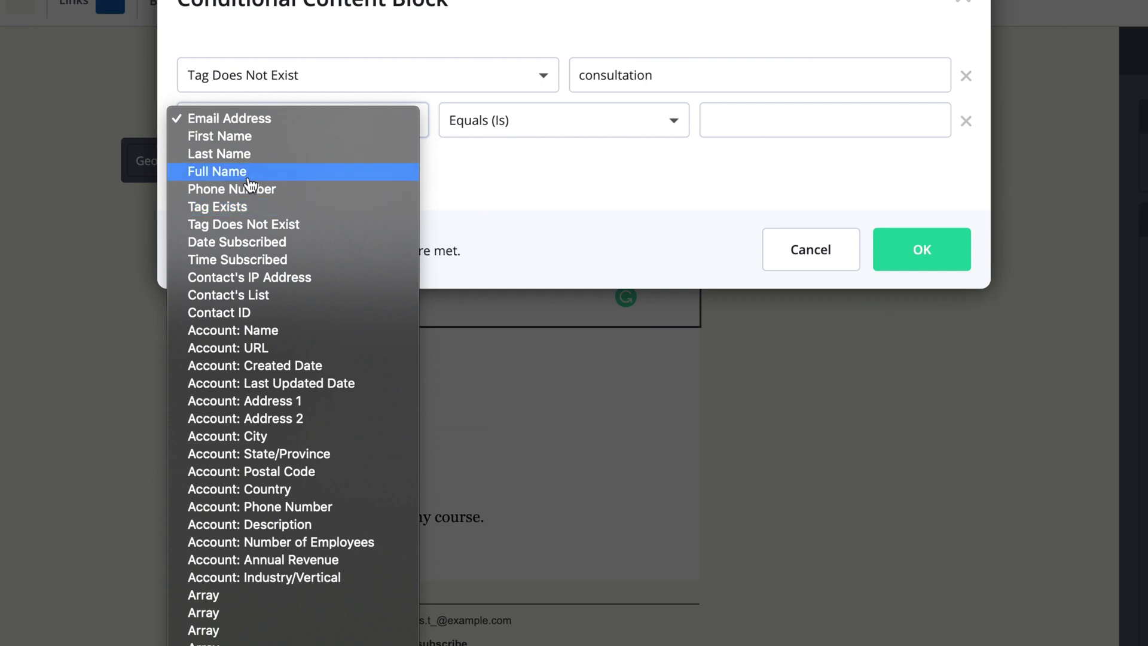
{"action": "left_click", "coordinate": [206, 207]}
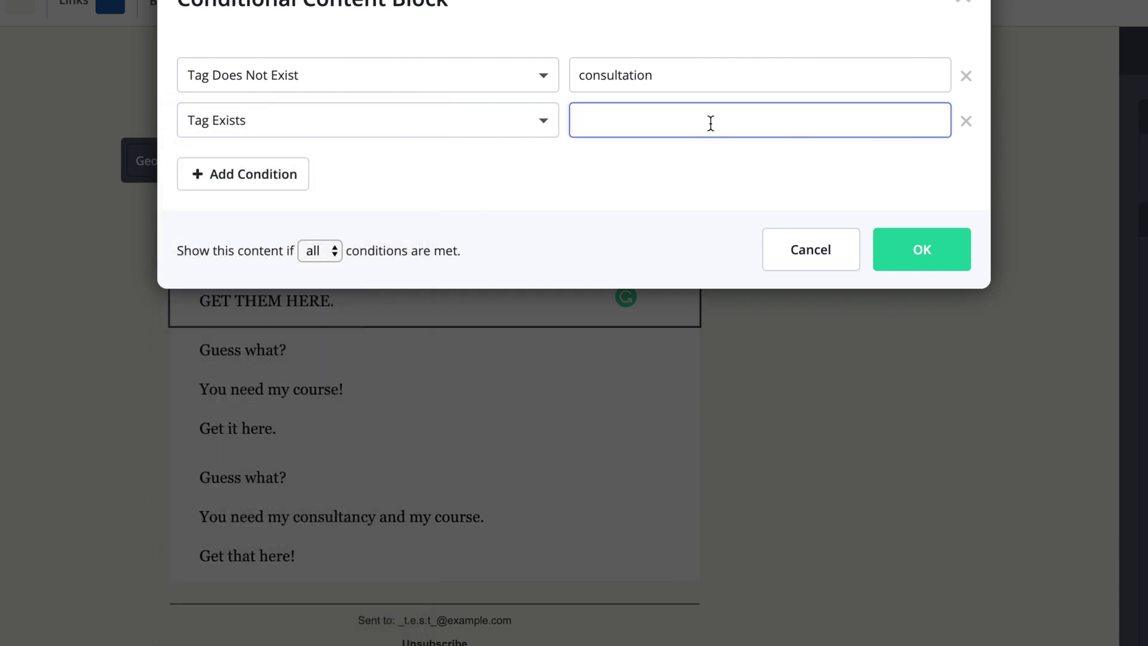
{"action": "type", "text": "cours"}
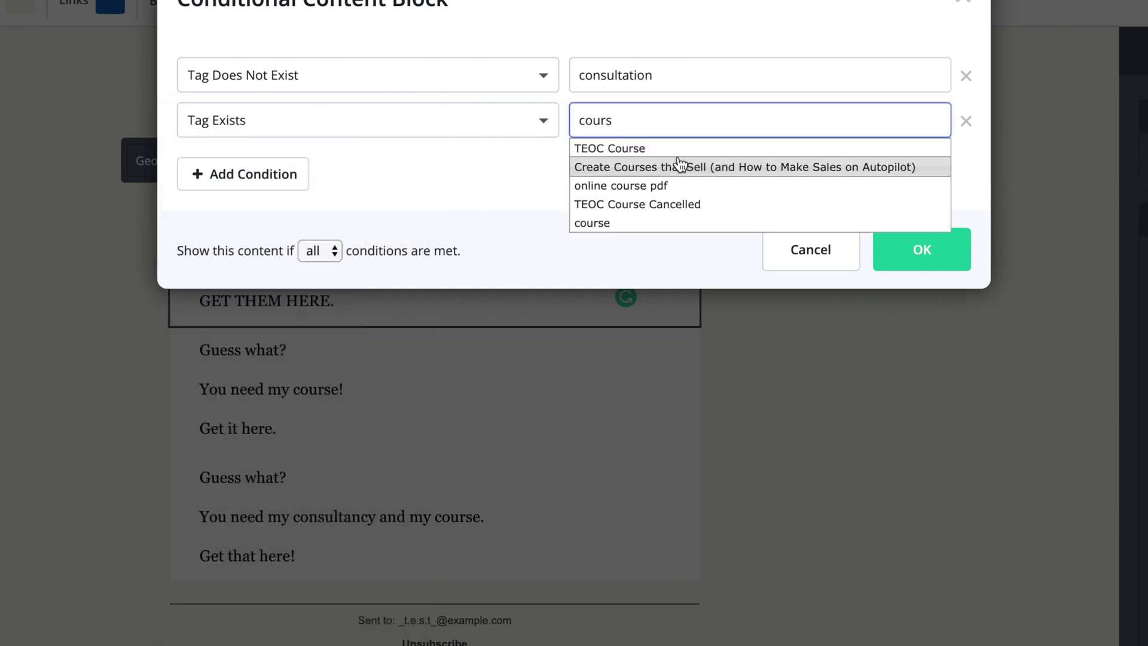
{"action": "left_click", "coordinate": [634, 227]}
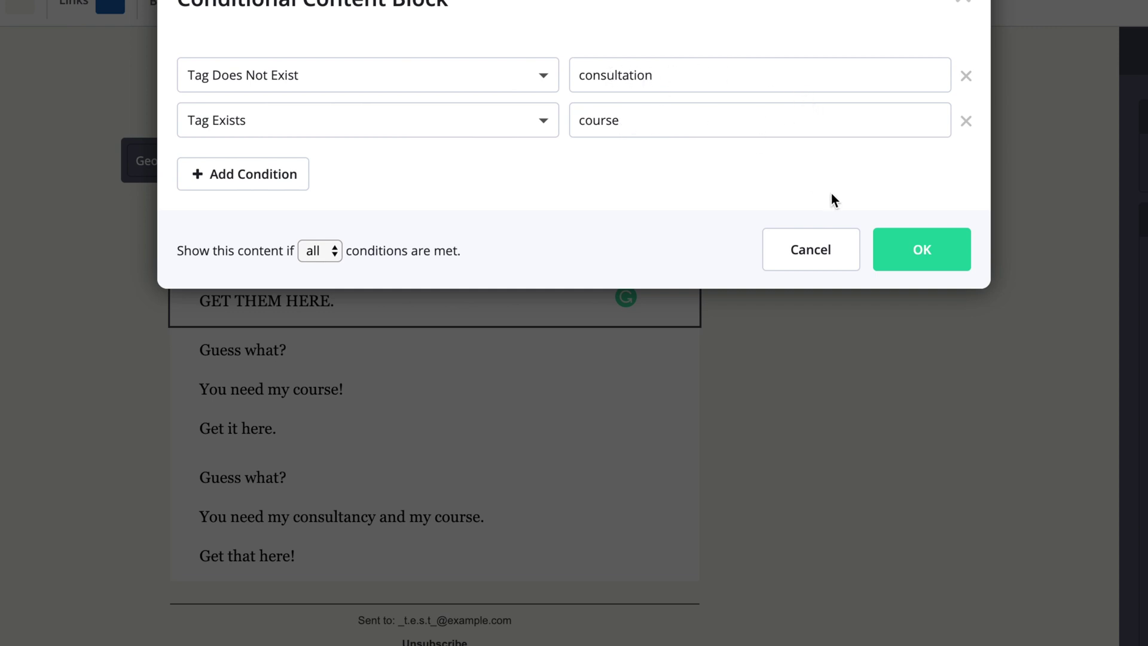
{"action": "left_click", "coordinate": [921, 249]}
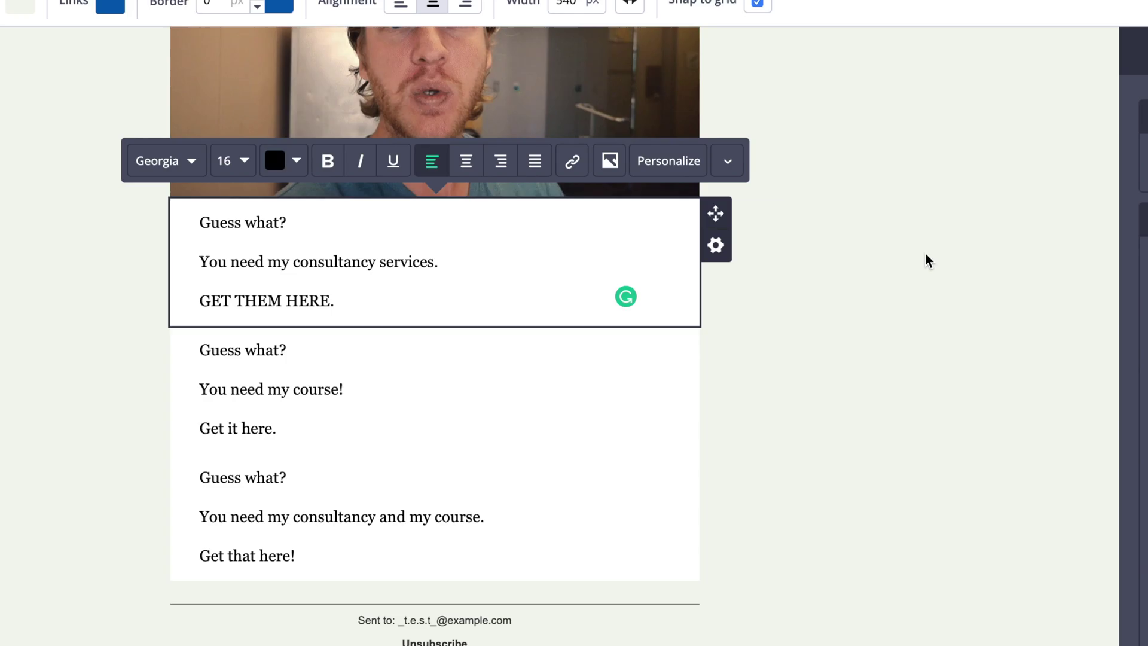
- Make the 'You need my course!' block conditional on Tag Exists 'consultation'
{"action": "left_click", "coordinate": [298, 390]}
{"action": "left_click", "coordinate": [289, 428]}
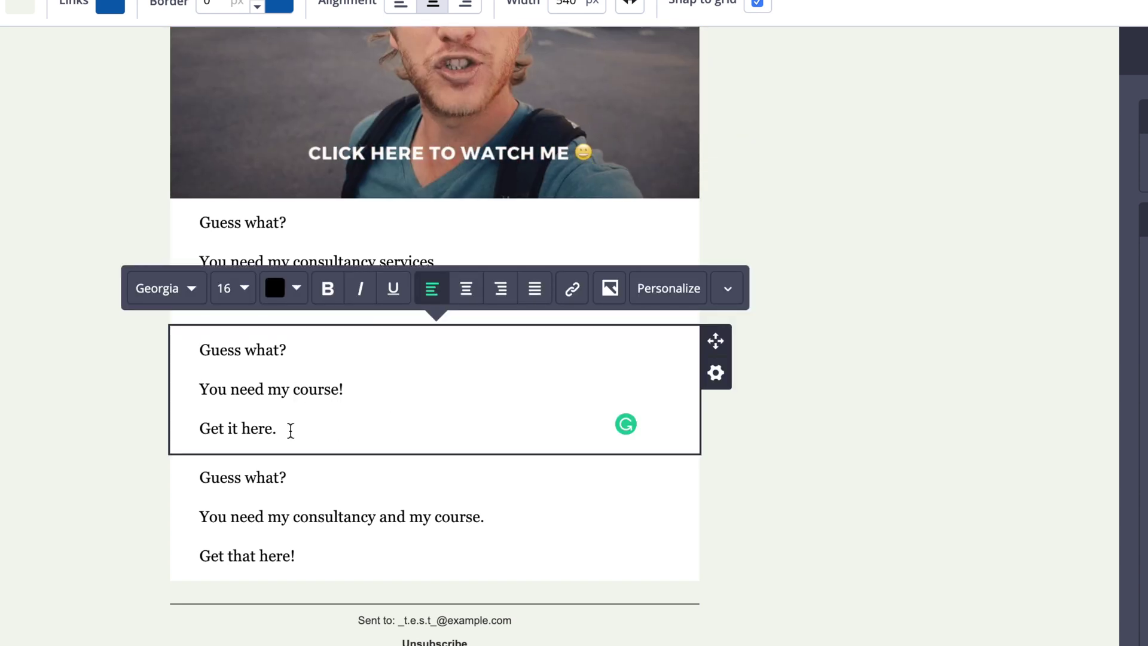
{"action": "left_click", "coordinate": [717, 375]}
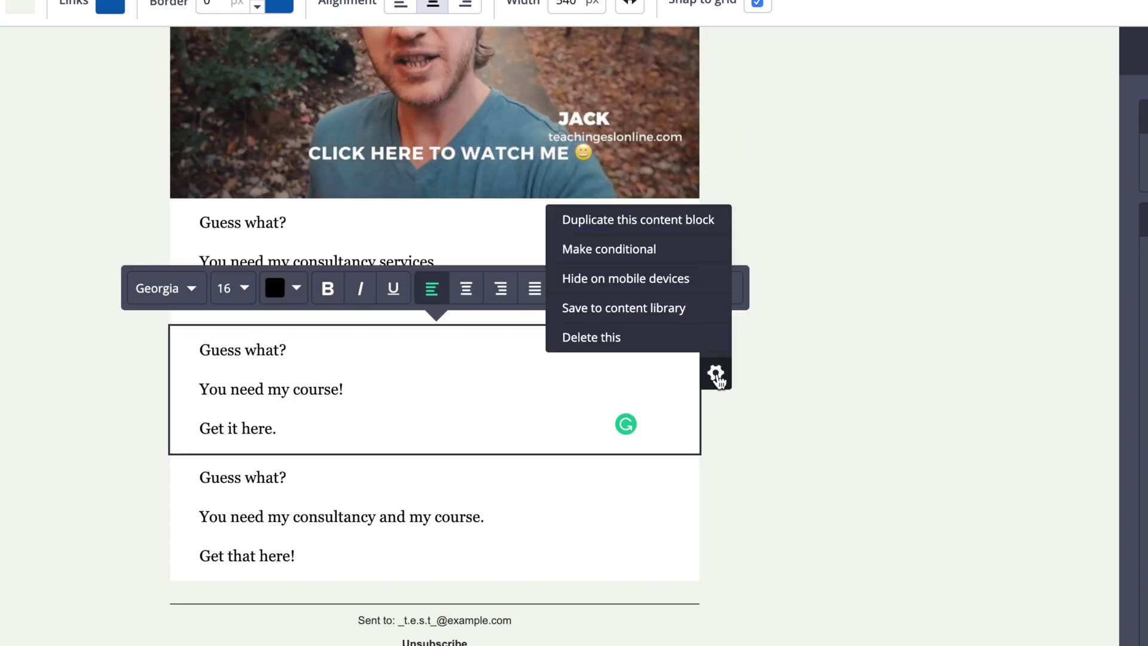
{"action": "left_click", "coordinate": [628, 253]}
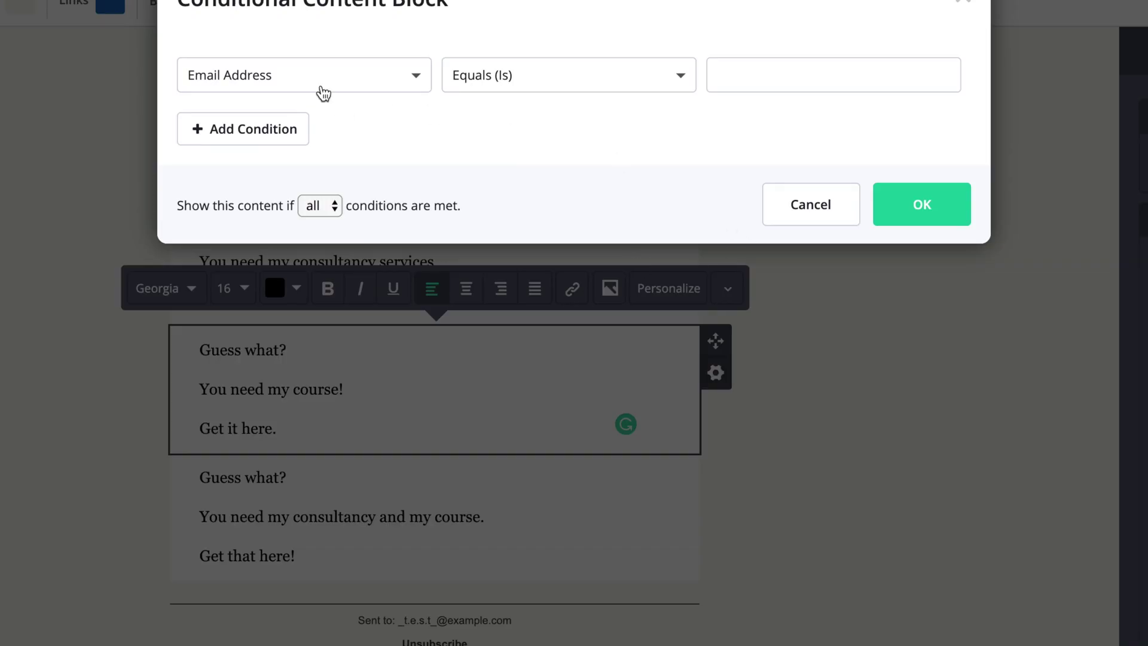
{"action": "left_click", "coordinate": [324, 94]}
{"action": "left_click", "coordinate": [275, 161]}
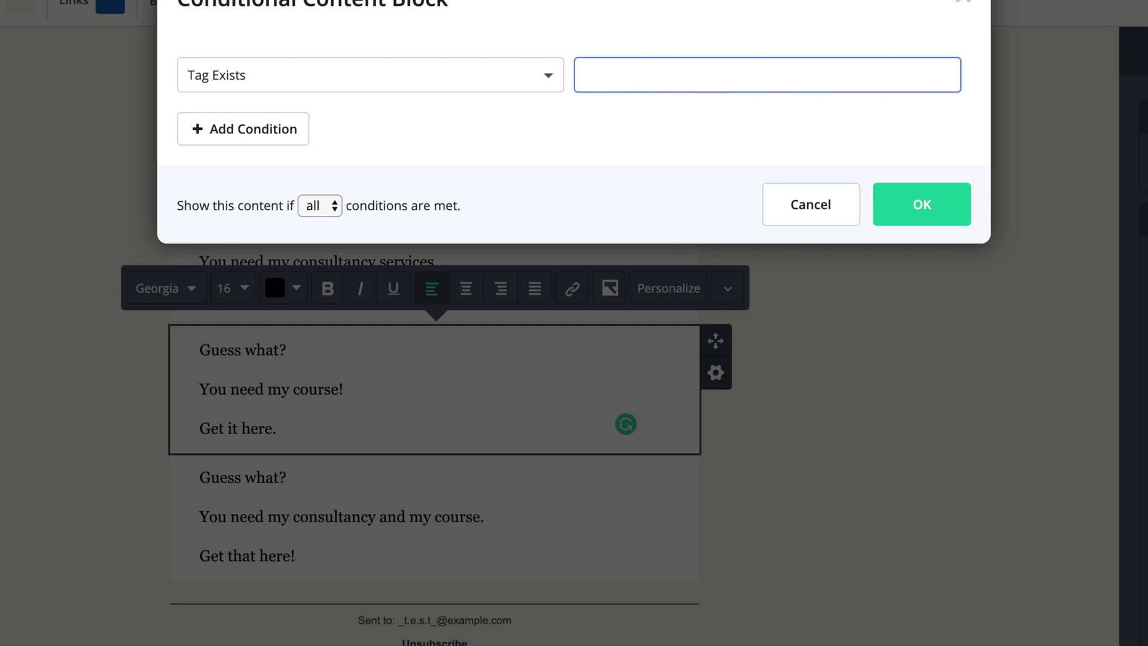
{"action": "type", "text": "consu"}
{"action": "left_click", "coordinate": [661, 107]}
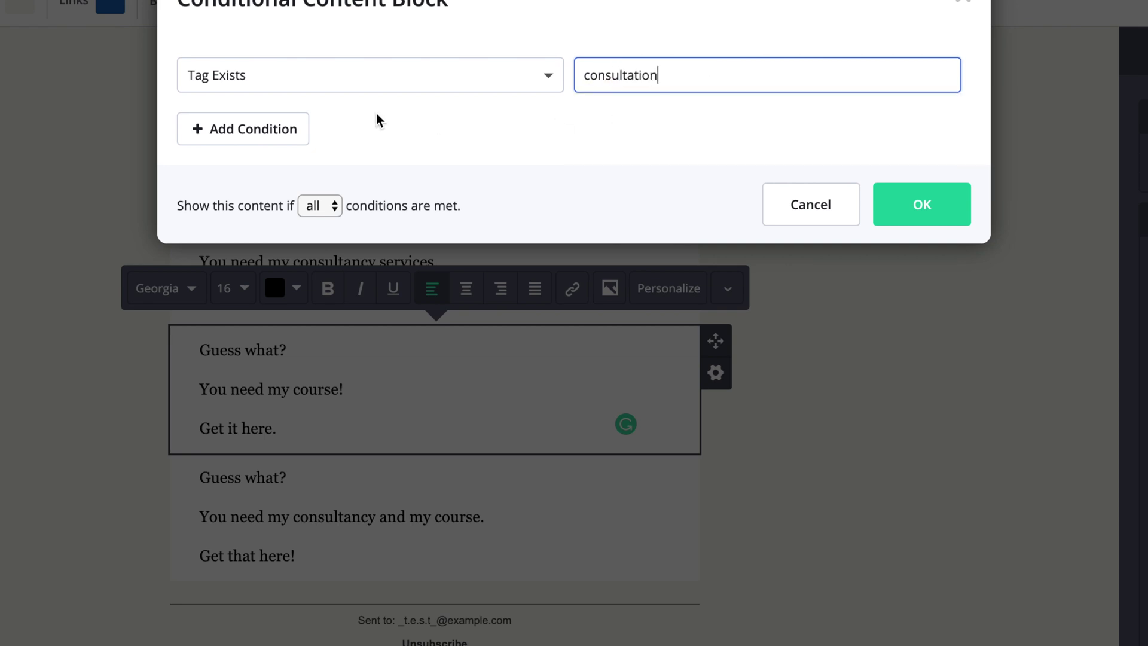
- Add a second condition, Tag Does Not Exist 'course', and save with OK
{"action": "left_click", "coordinate": [284, 128]}
{"action": "left_click", "coordinate": [252, 135]}
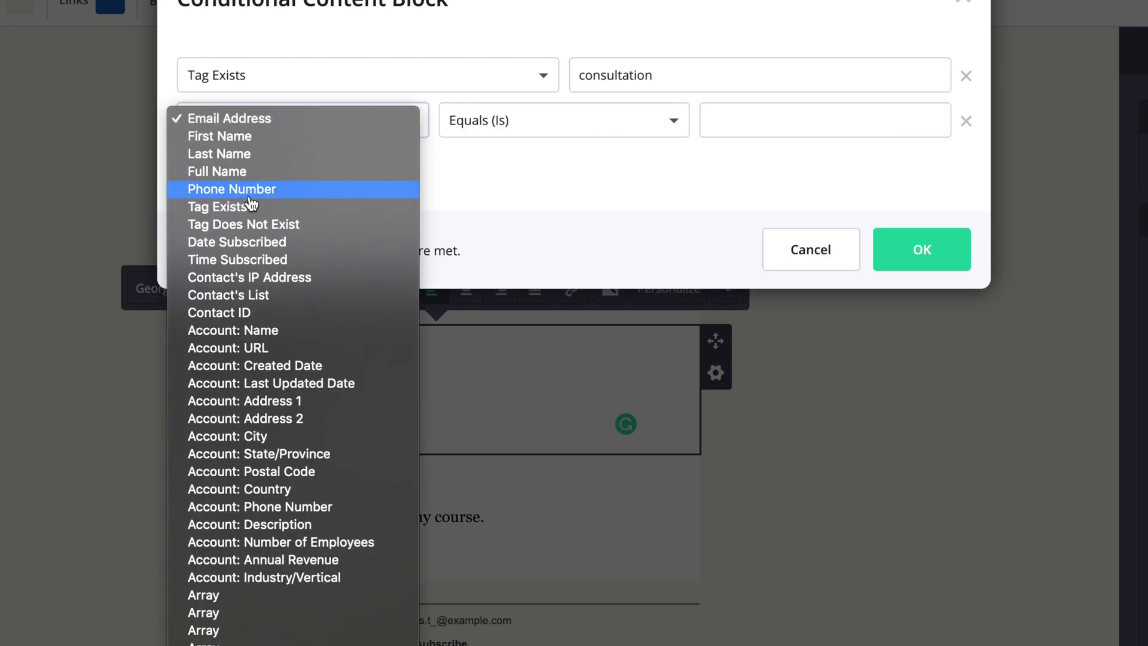
{"action": "left_click", "coordinate": [245, 226]}
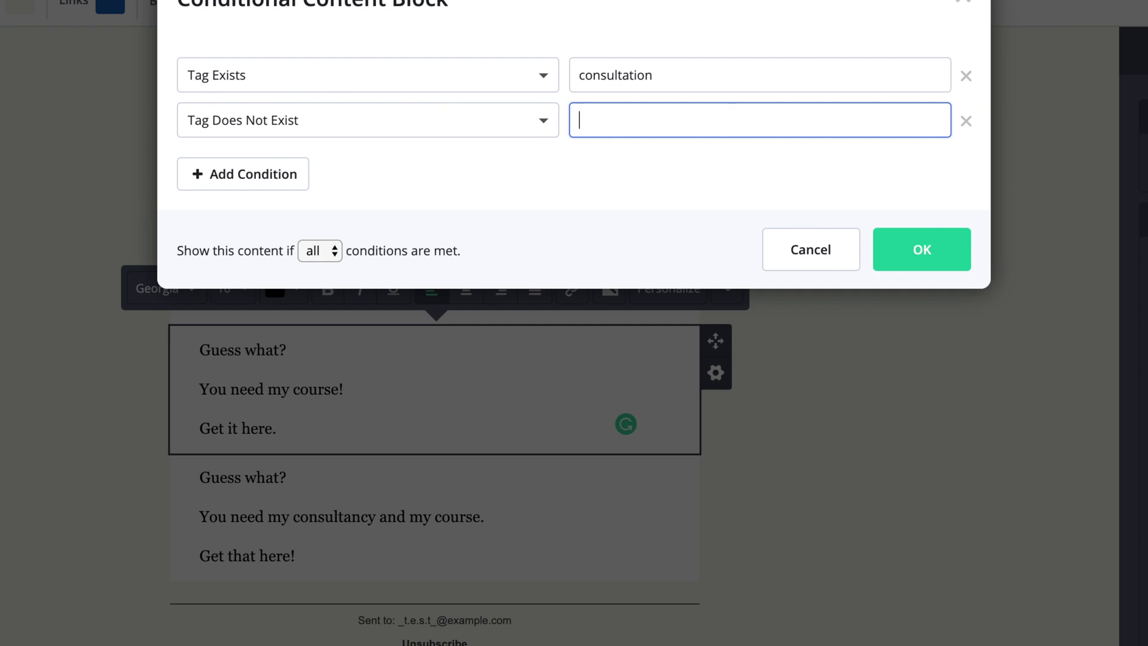
{"action": "type", "text": "cours"}
{"action": "left_click", "coordinate": [628, 225]}
{"action": "left_click", "coordinate": [922, 250]}
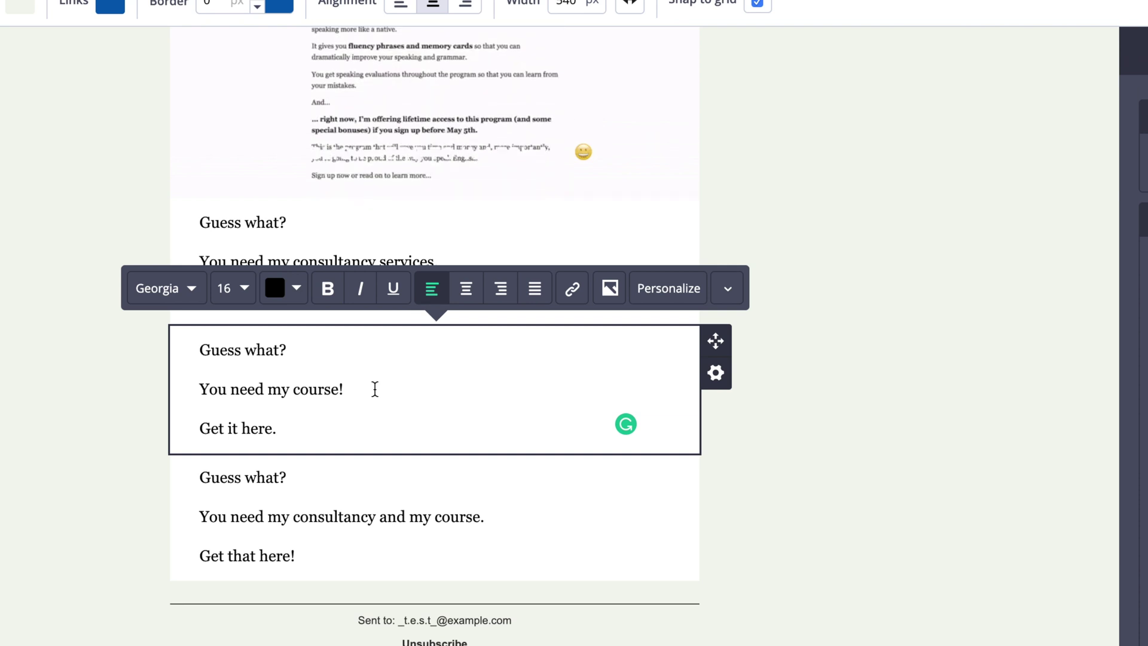
{"action": "left_click", "coordinate": [344, 529]}
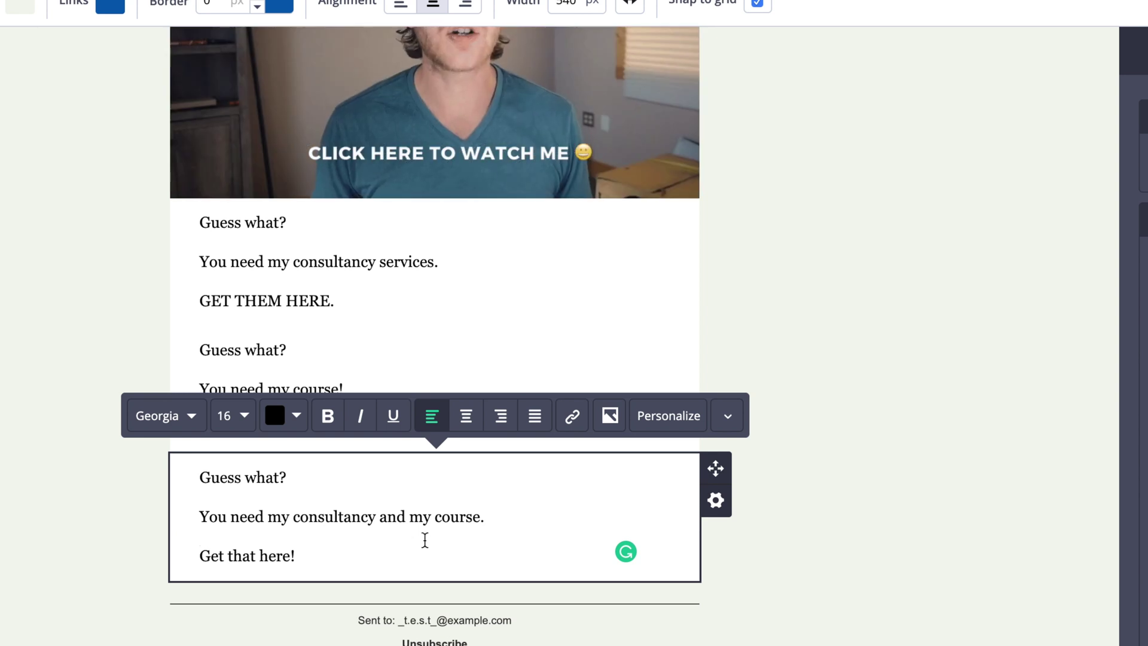
- Choose Make conditional from the bottom 'You need my consultancy and my course.' block's gear menu
{"action": "left_click", "coordinate": [716, 503]}
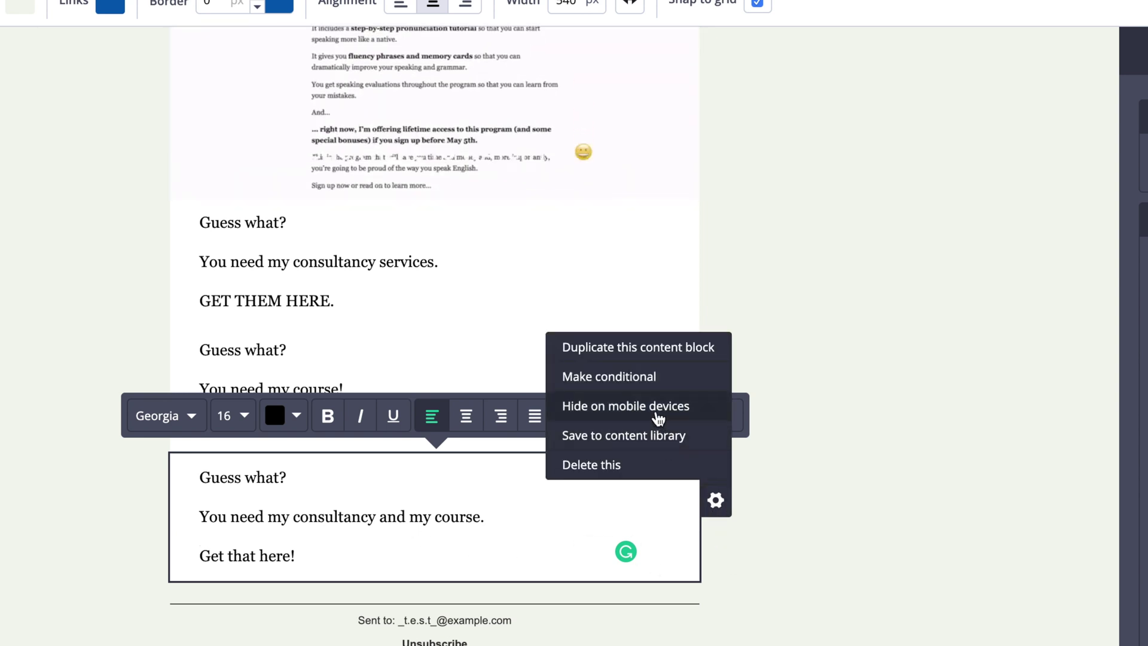
{"action": "left_click", "coordinate": [645, 389]}
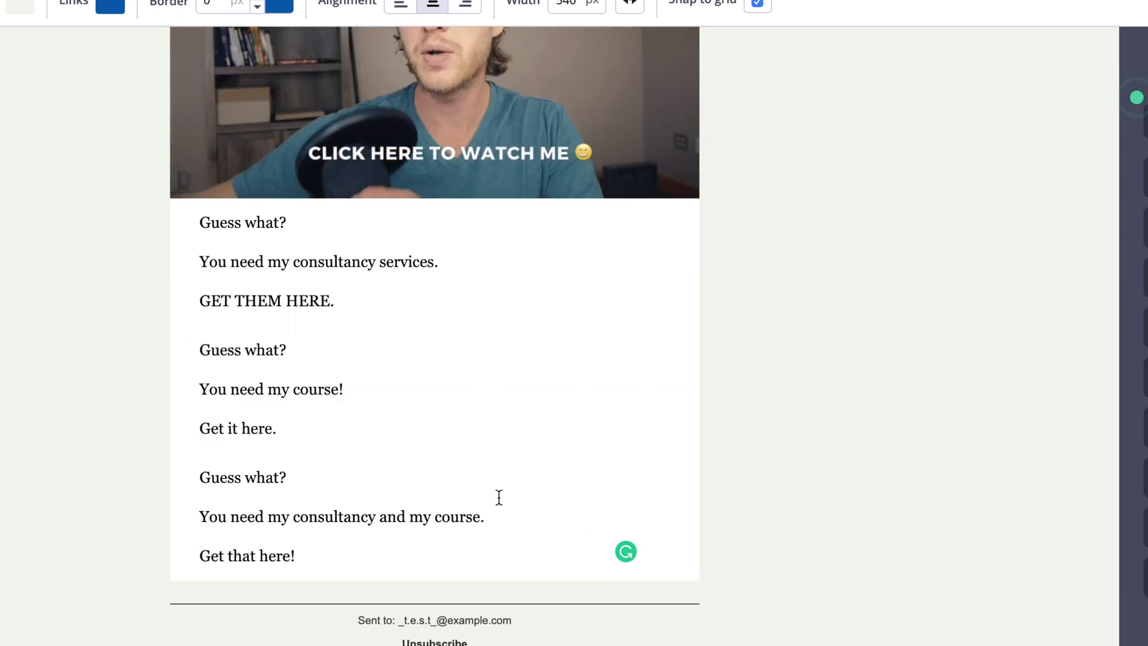
{"action": "left_click", "coordinate": [531, 502]}
{"action": "left_click", "coordinate": [717, 503]}
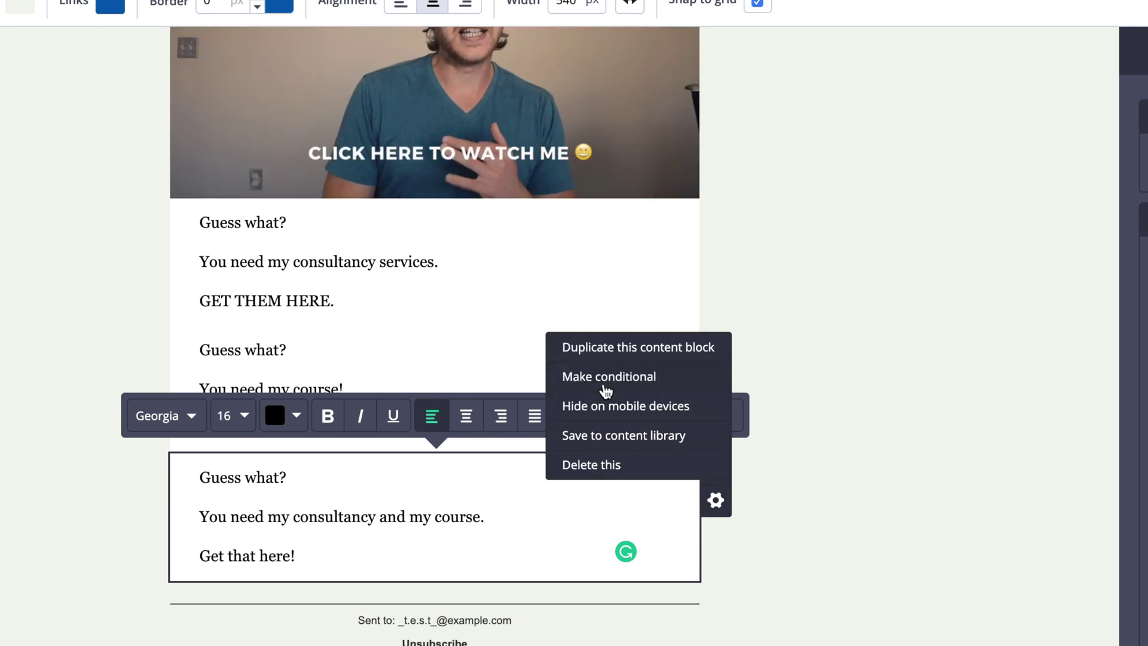
{"action": "left_click", "coordinate": [568, 380]}
- Set the bottom block's first condition to Tag Does Not Exist 'course'
{"action": "left_click", "coordinate": [263, 75]}
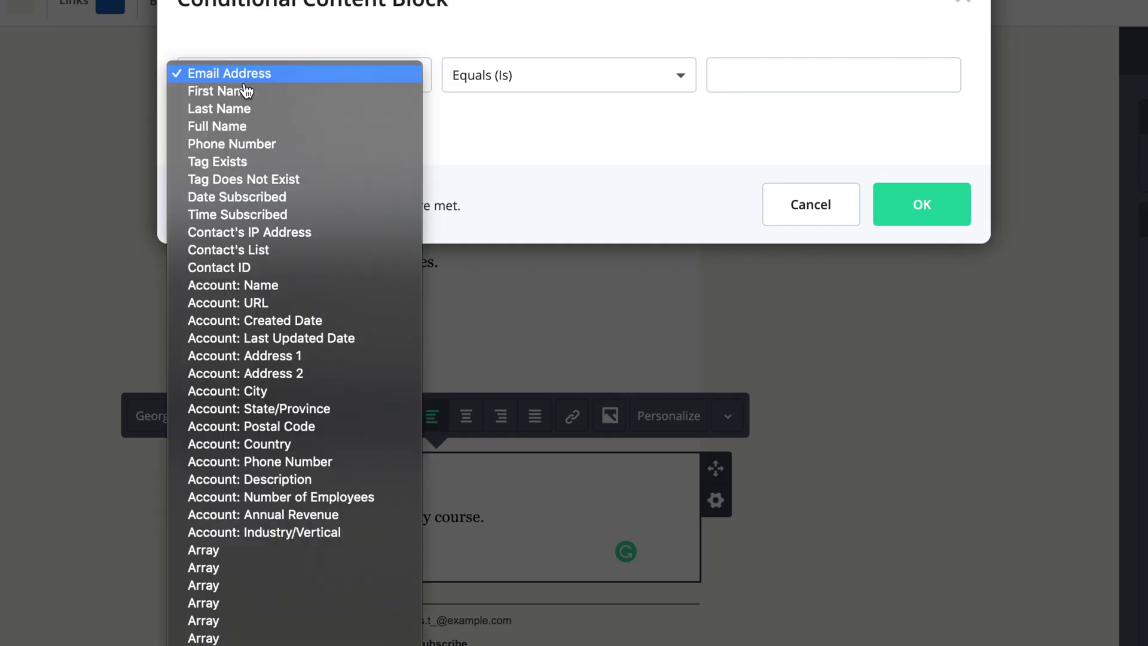
{"action": "left_click", "coordinate": [297, 160]}
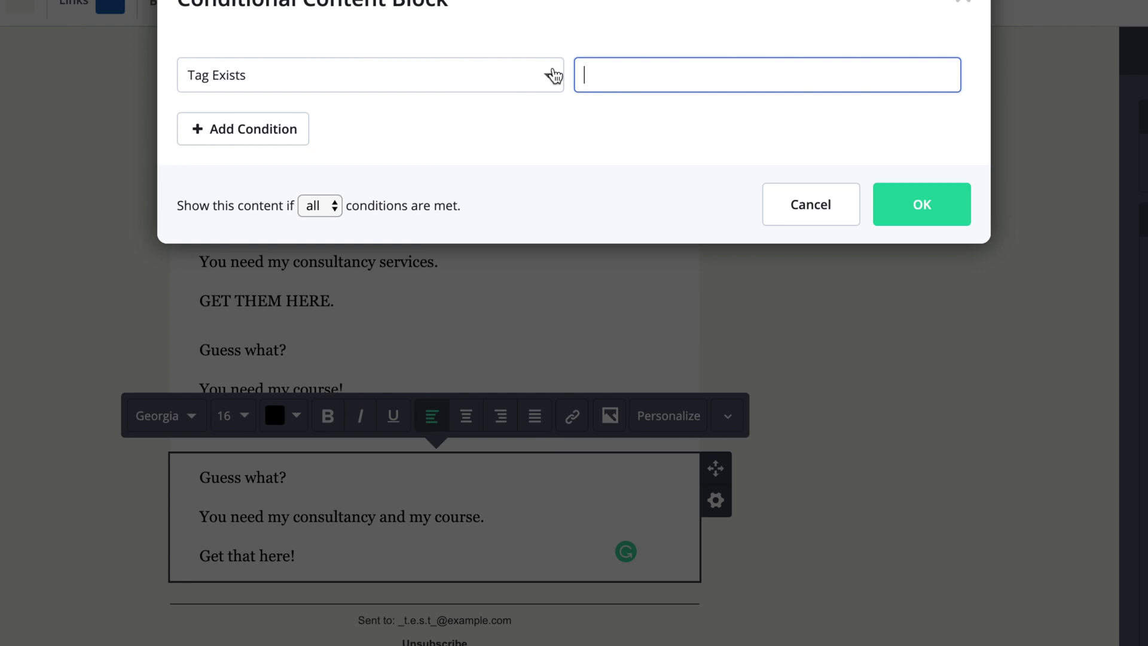
{"action": "left_click", "coordinate": [505, 91]}
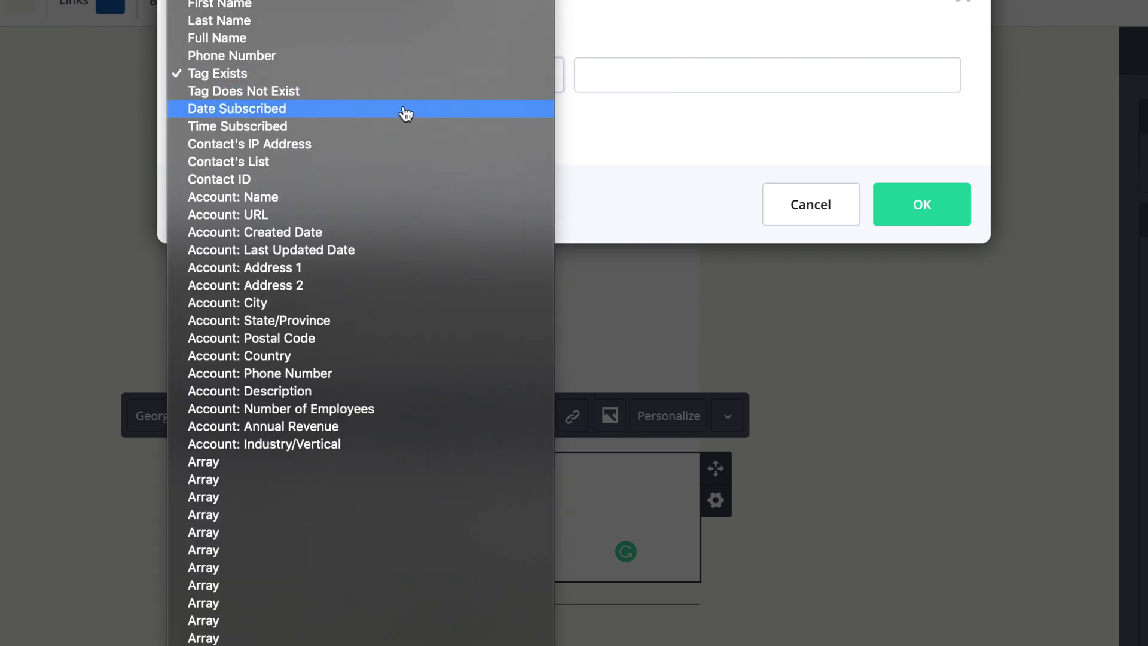
{"action": "key", "text": "Return"}
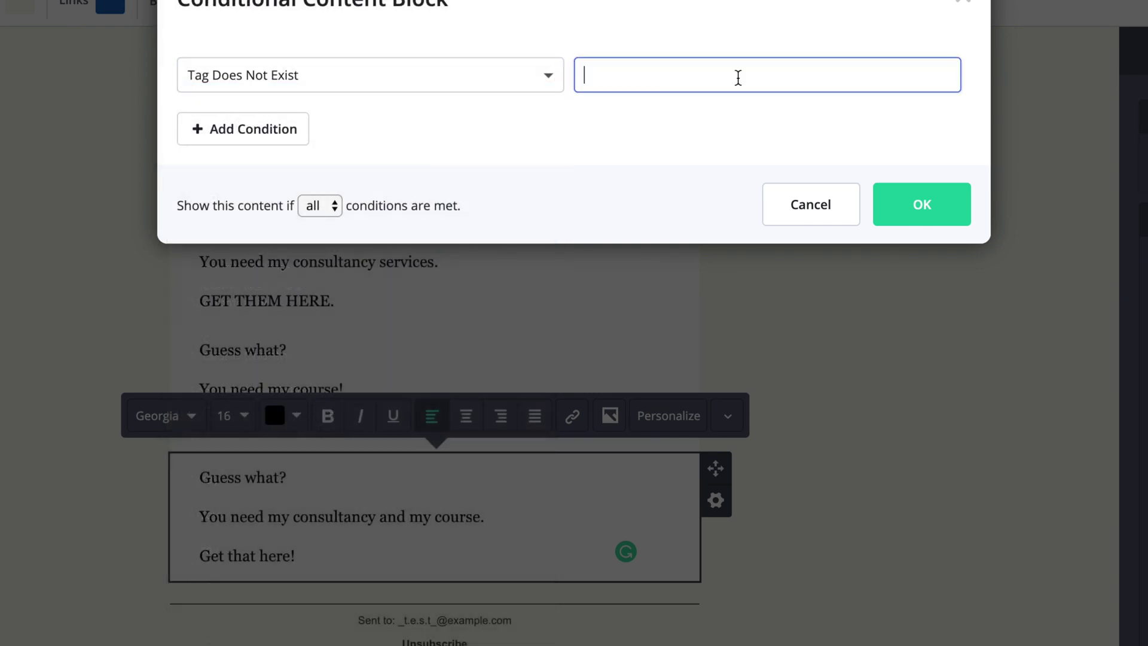
{"action": "type", "text": "cours"}
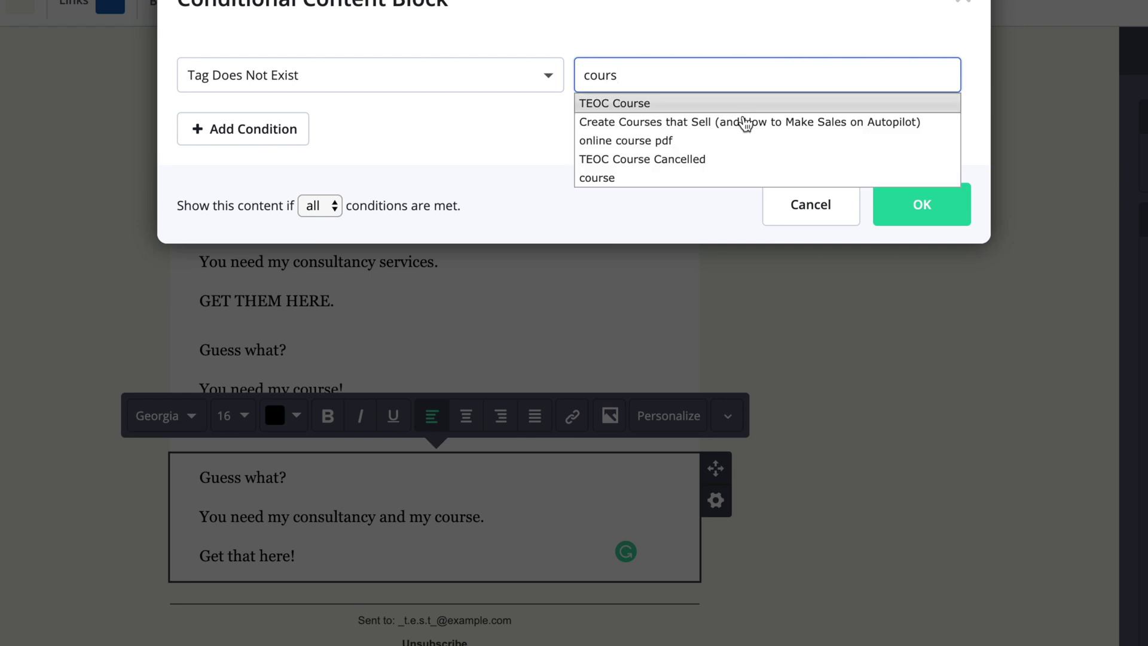
{"action": "left_click", "coordinate": [617, 183]}
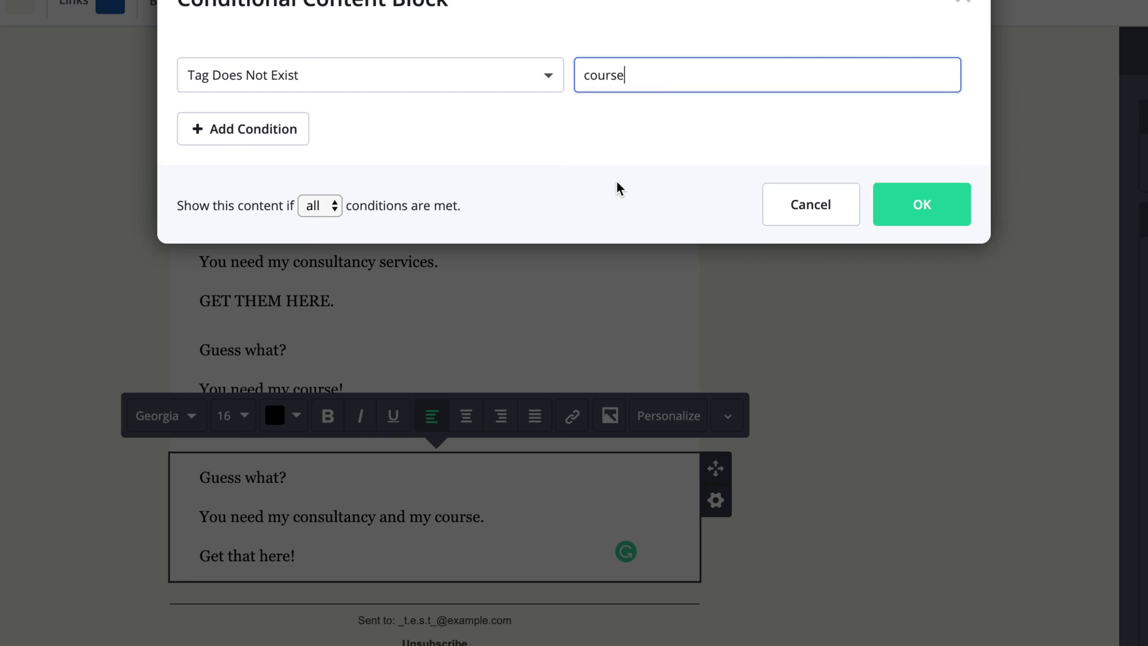
- Add Tag Does Not Exist 'consultation', keep 'all' conditions matching, and save with OK
{"action": "left_click", "coordinate": [266, 137]}
{"action": "left_click", "coordinate": [251, 123]}
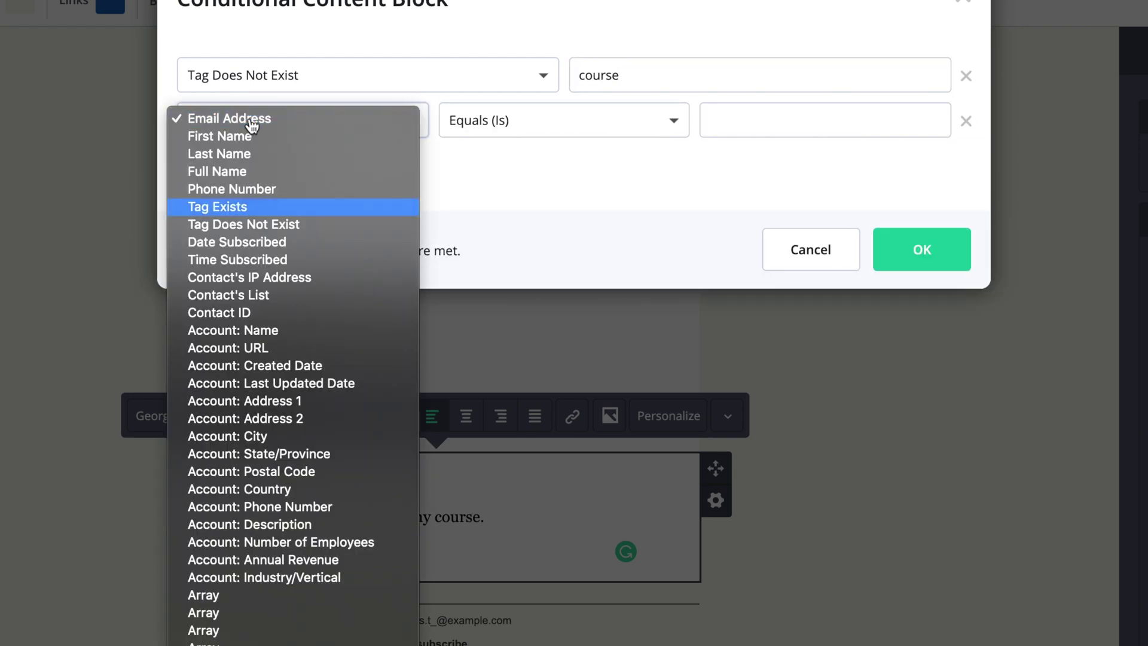
{"action": "left_click", "coordinate": [234, 226]}
{"action": "type", "text": "cons"}
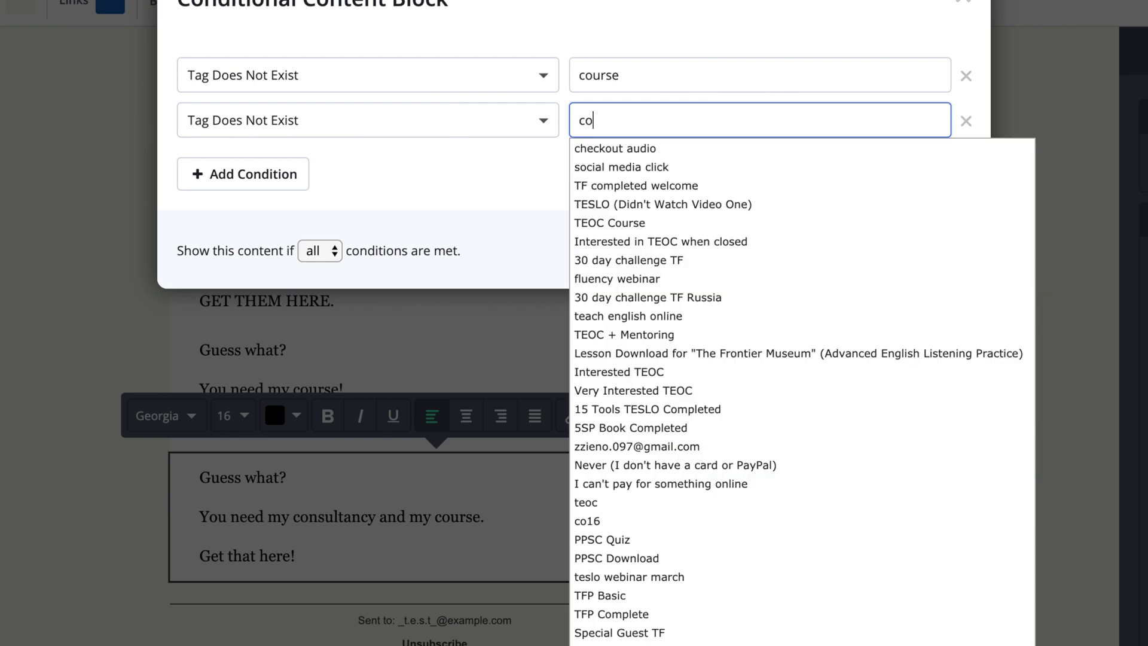
{"action": "left_click", "coordinate": [674, 153]}
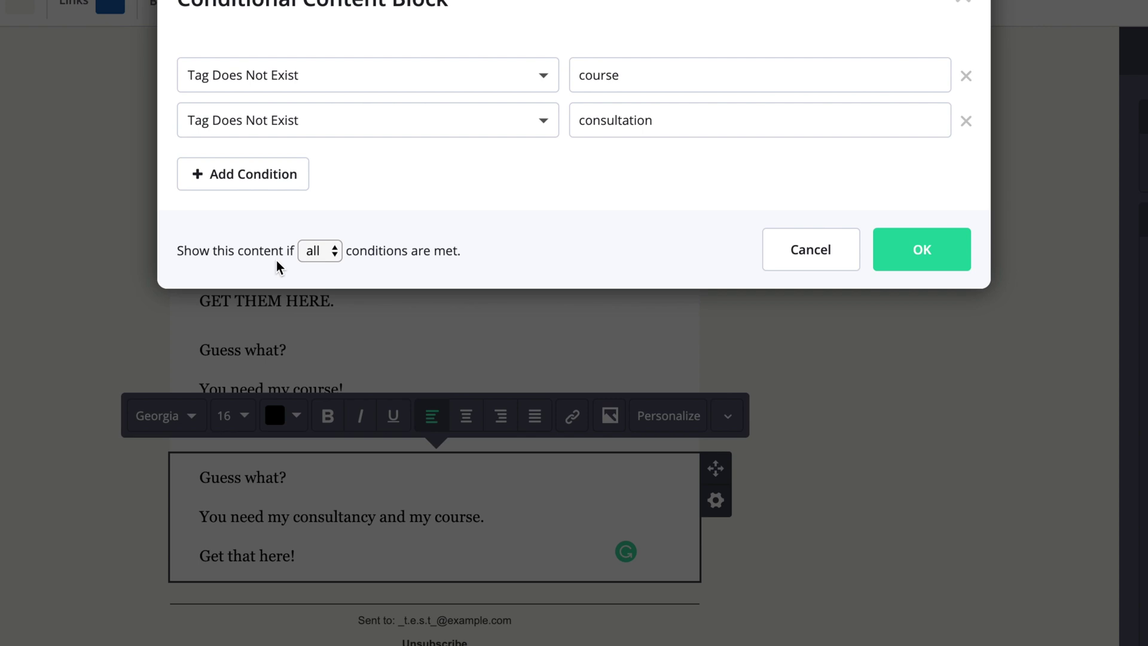
{"action": "left_click", "coordinate": [317, 252]}
{"action": "left_click", "coordinate": [317, 251]}
{"action": "left_click", "coordinate": [964, 249]}
{"action": "left_click", "coordinate": [412, 360]}
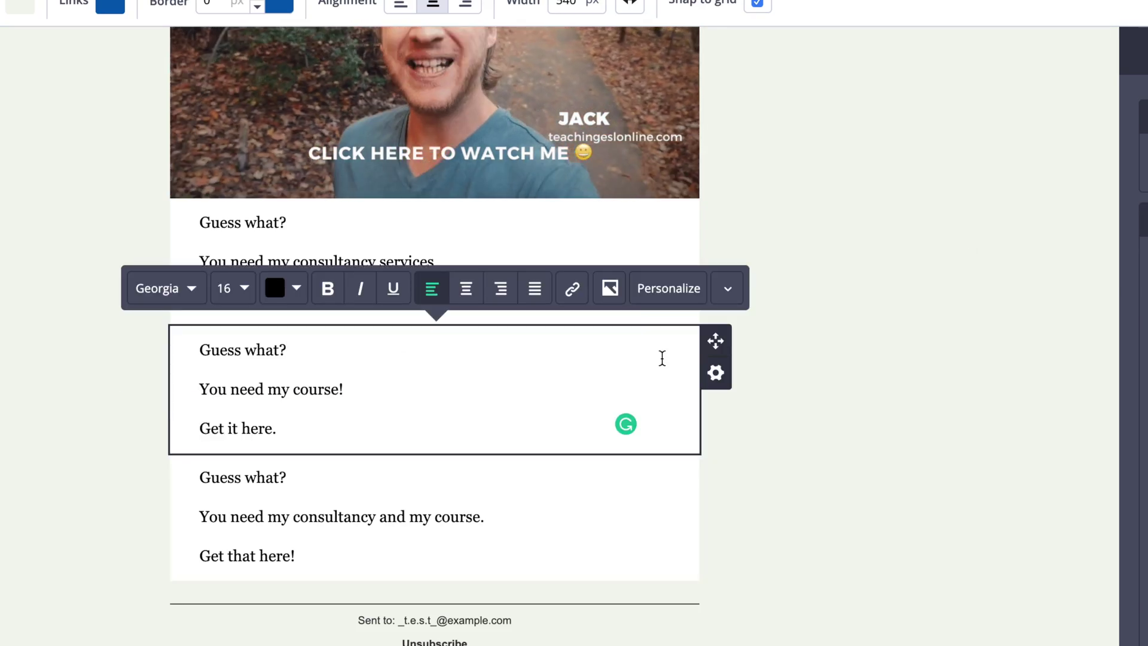
- Review the display conditions on the 'You need my course!' block via Manage conditions
{"action": "left_click", "coordinate": [716, 373]}
{"action": "left_click", "coordinate": [595, 251]}
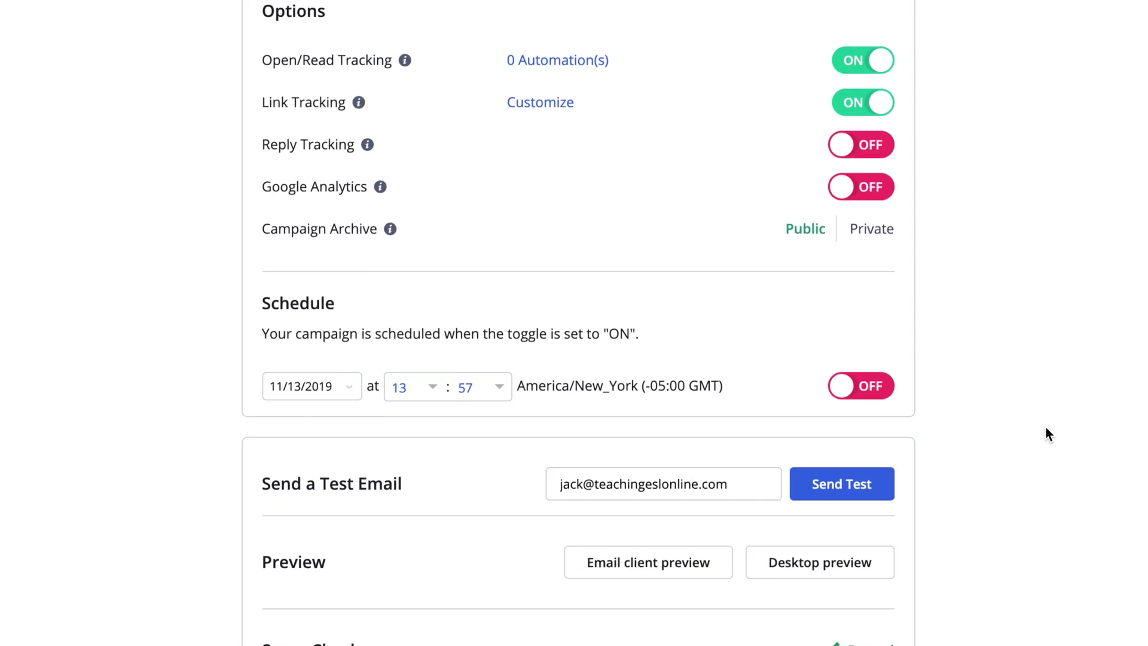
- Preview the email on desktop for the current contact, confirming only 'You need my course!' appears
{"action": "left_click", "coordinate": [824, 568]}
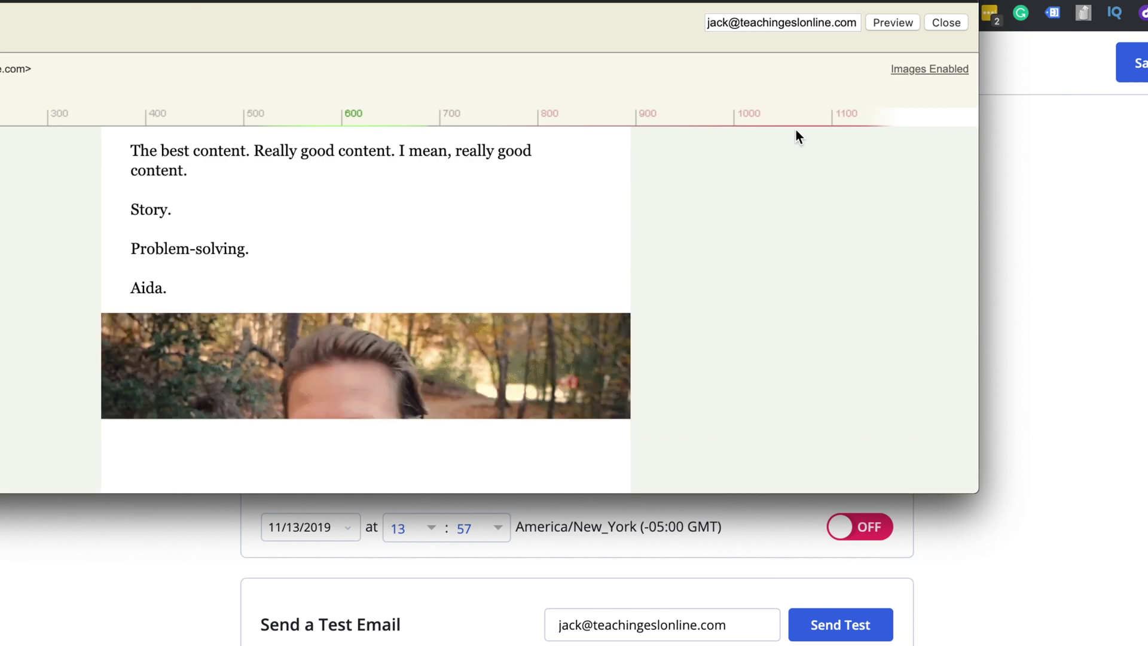
{"action": "left_click_drag", "start_coordinate": [968, 487], "coordinate": [1038, 645]}
{"action": "left_click", "coordinate": [836, 23]}
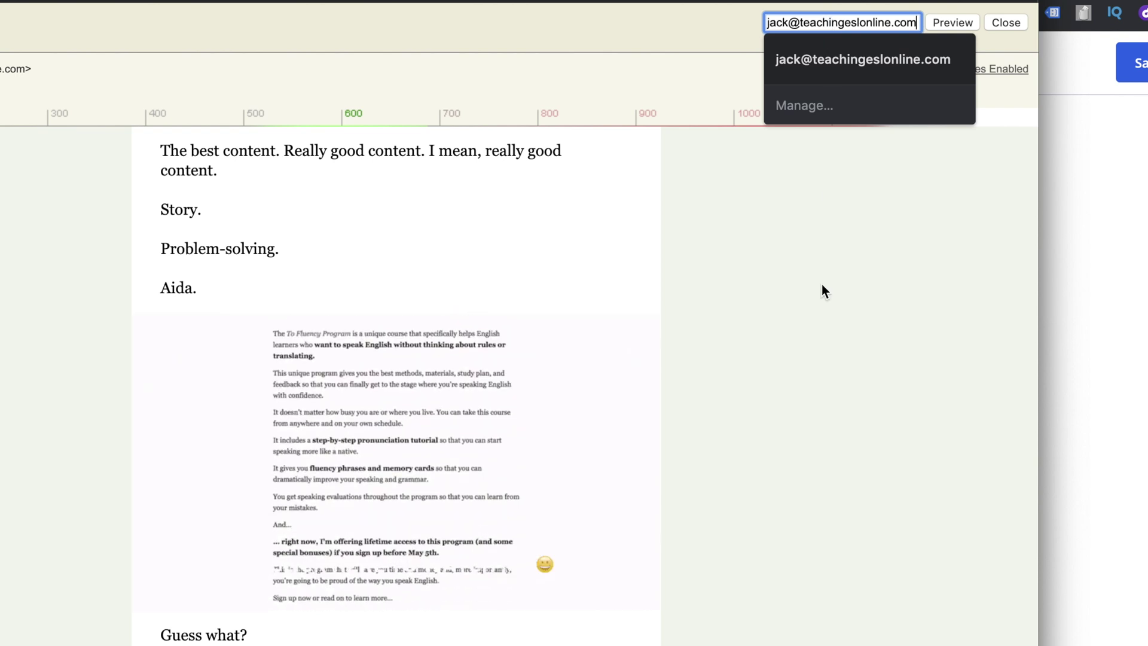
{"action": "left_click", "coordinate": [841, 67]}
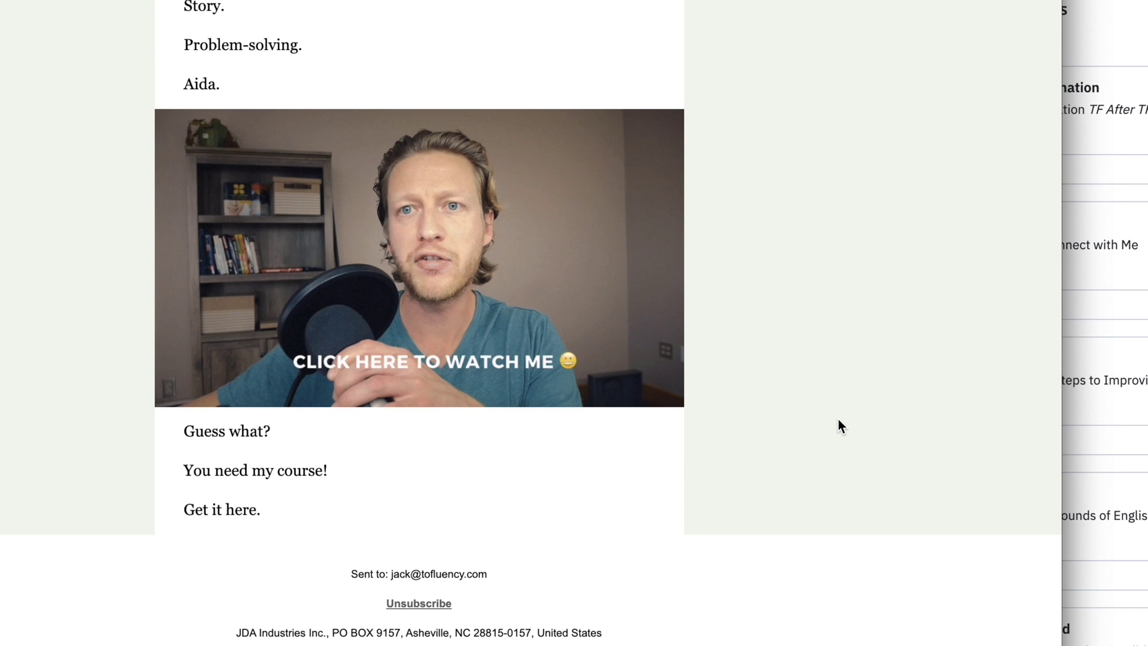
{"action": "scroll", "coordinate": [847, 311], "scroll_direction": "up", "scroll_amount": 1}
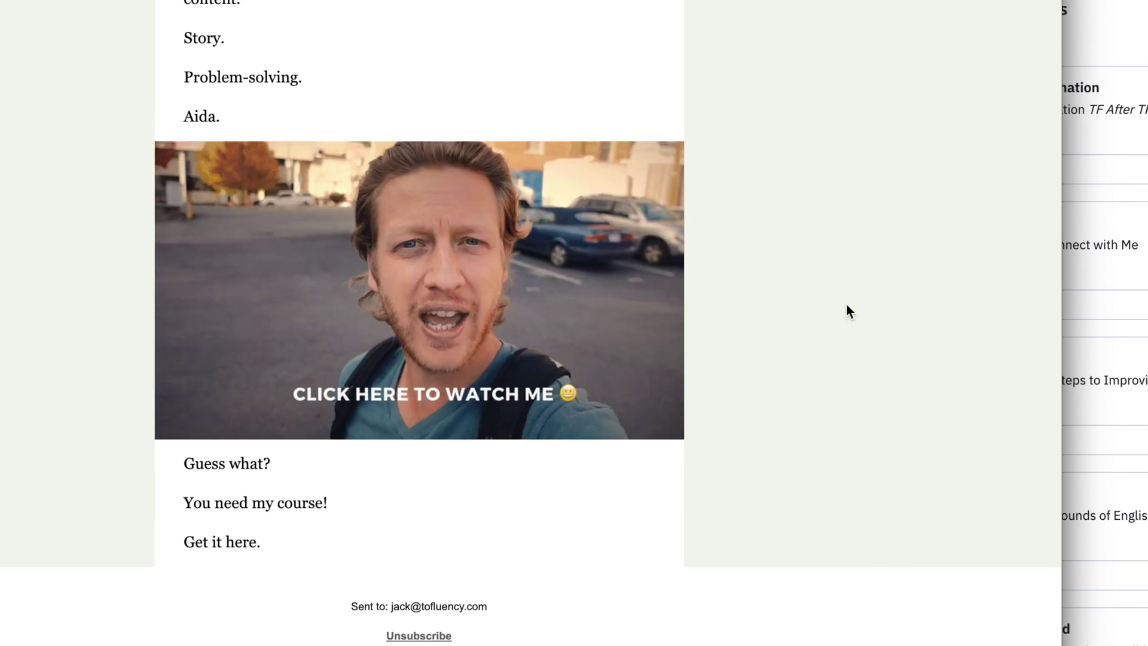